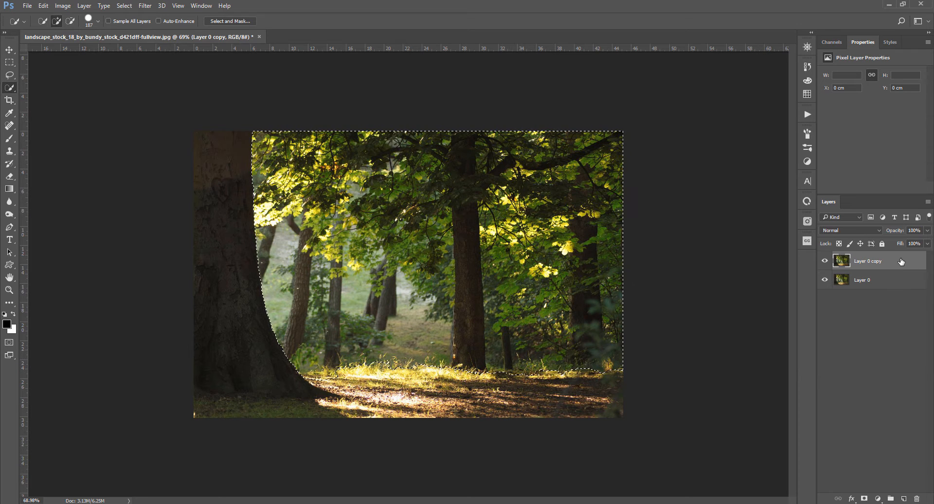
Delete the selected background area from the copied foreground layer and deselect
key("Delete")
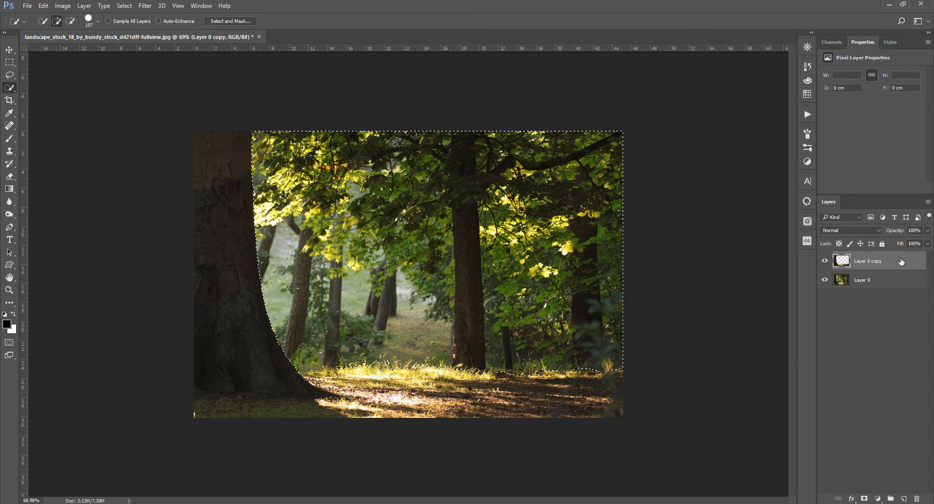
key("ctrl+d")
key("v")
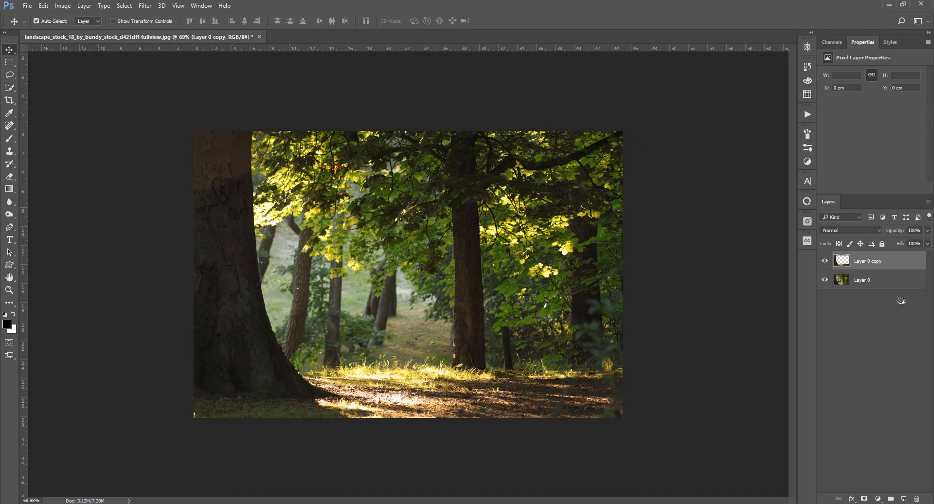
Hide and show the bottom layer to check the foreground cutout, zooming in on the canvas
left_click(824, 280)
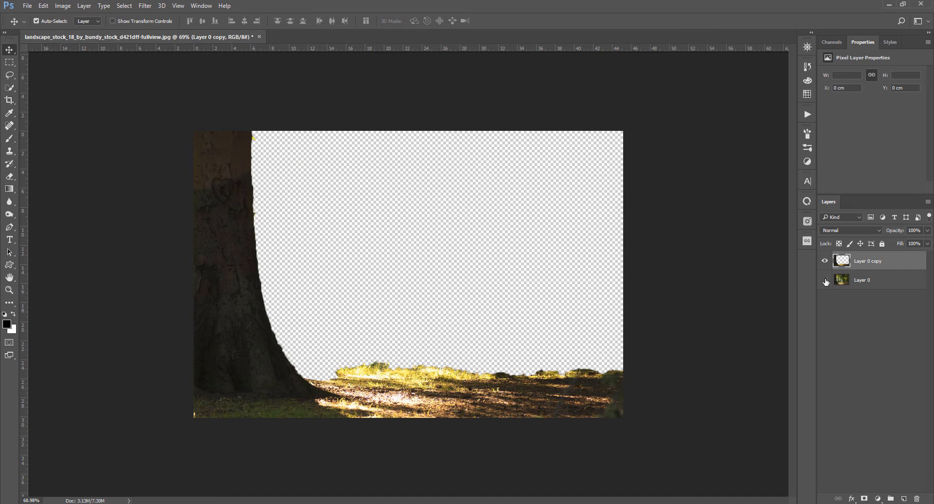
left_click(824, 280)
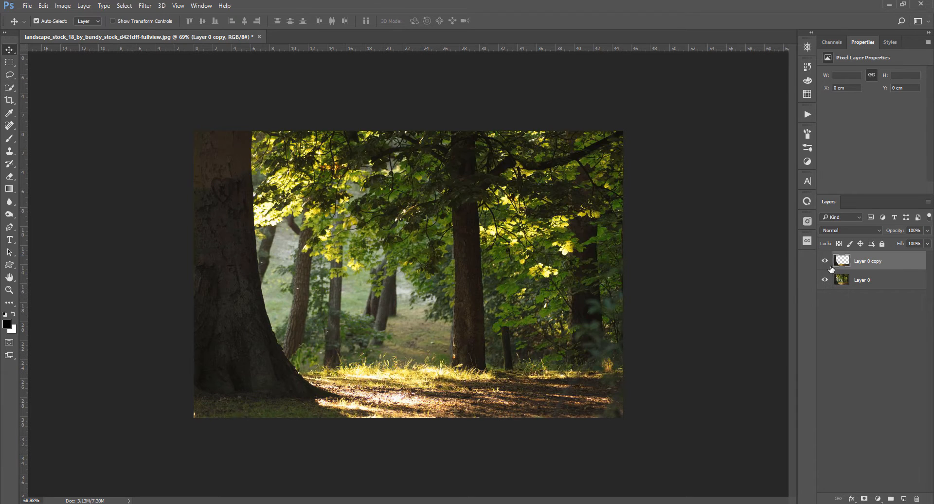
scroll(202, 404, "up", 7)
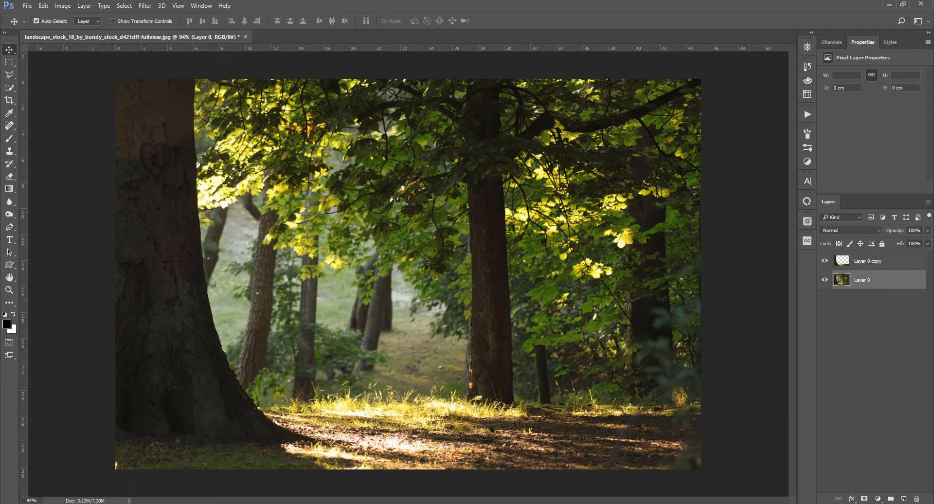
Place the river photo body-of-water-between-green-leaf-trees into the document below the foreground cutout
key("alt+Tab")
left_click_drag(228, 124, 415, 283)
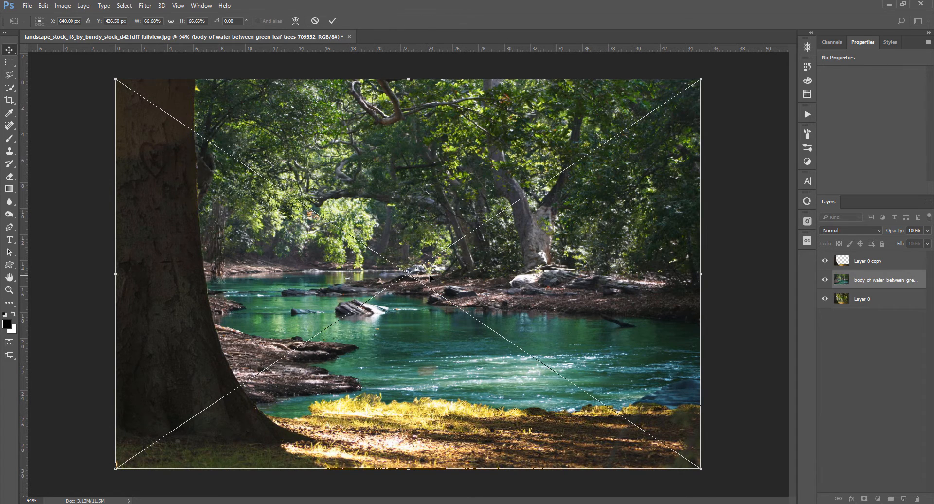
key("Return")
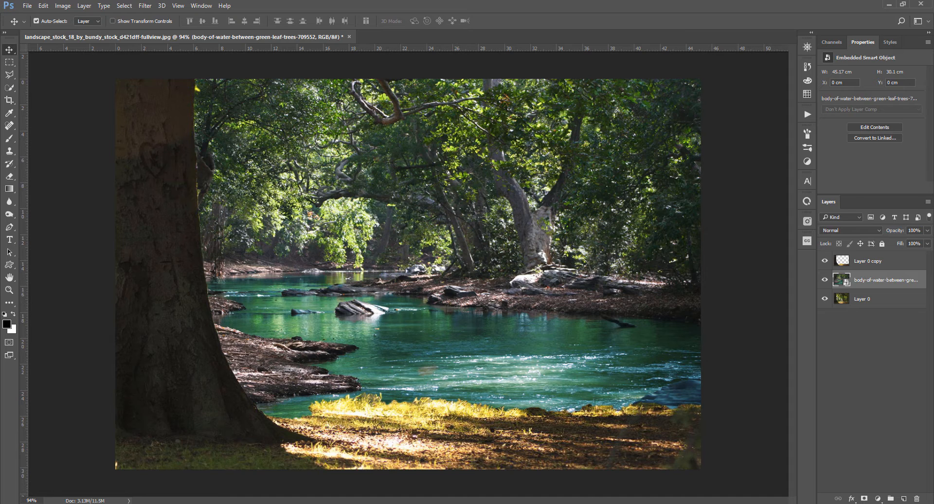
Apply a Gaussian Blur of about 4 pixels radius to the river photo layer
left_click(145, 5)
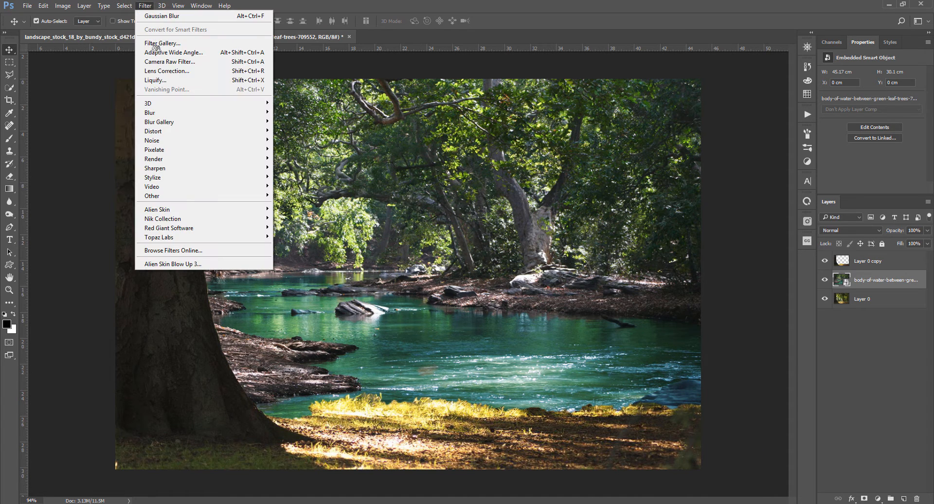
mouse_move(159, 117)
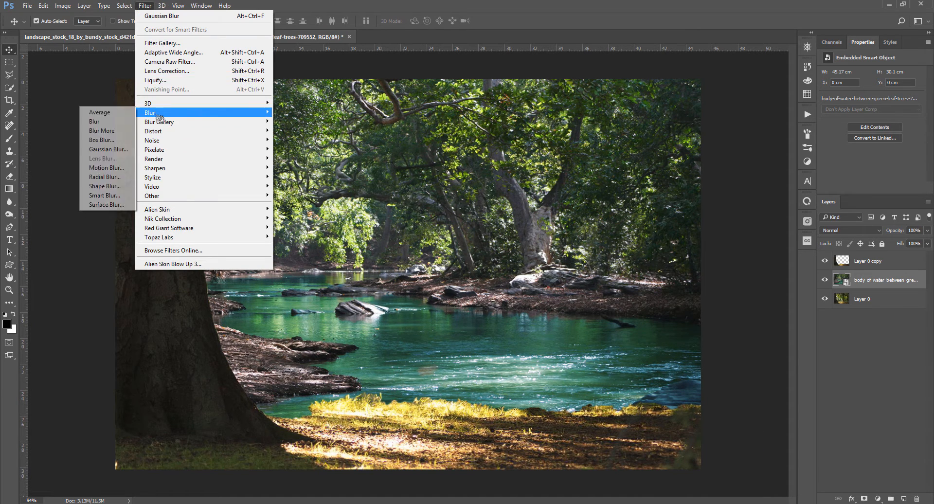
left_click(108, 148)
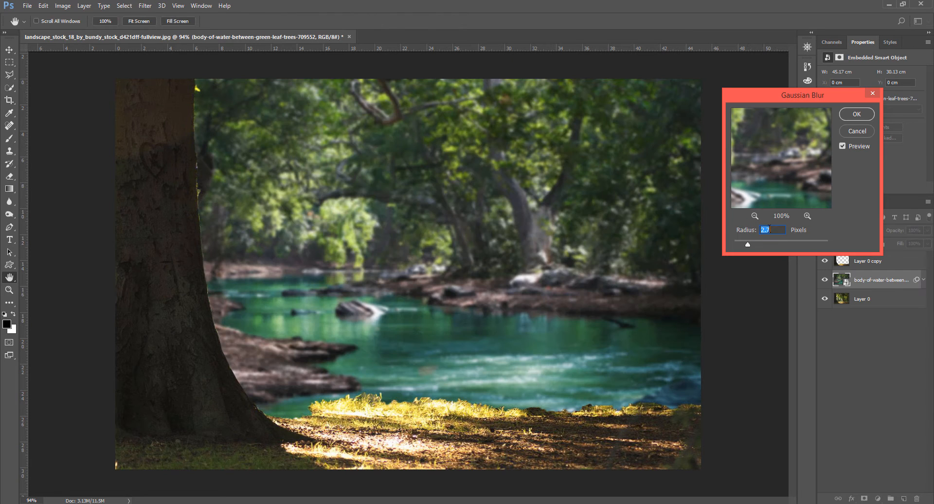
left_click_drag(752, 249, 762, 251)
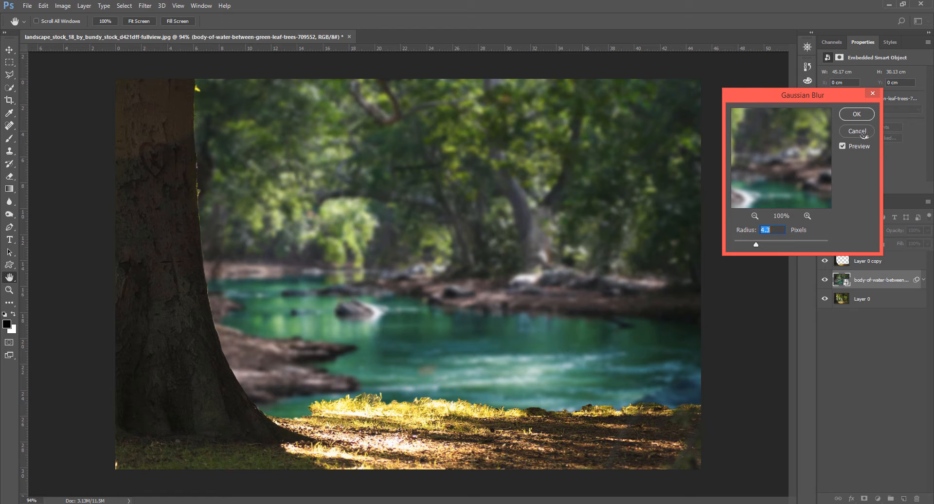
left_click(856, 114)
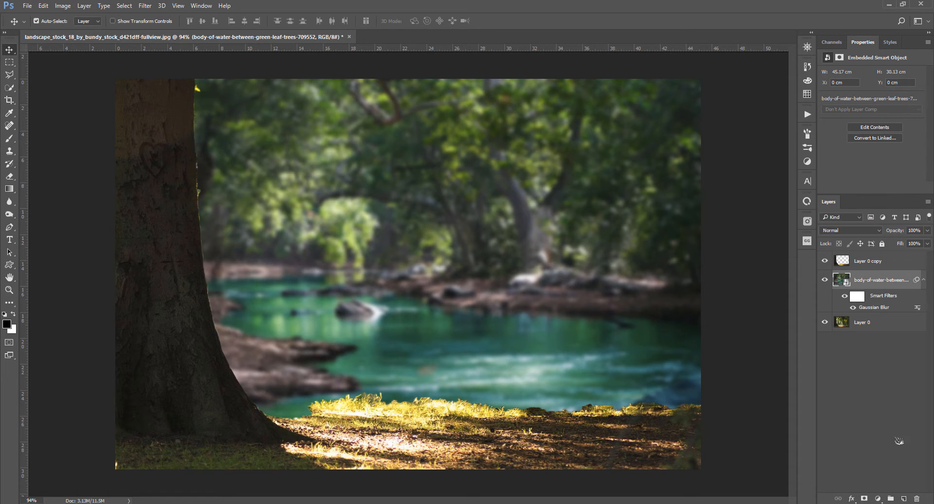
Add a Brightness/Contrast adjustment clipped to the river layer and set brightness to -38
left_click(877, 498)
left_click(858, 325)
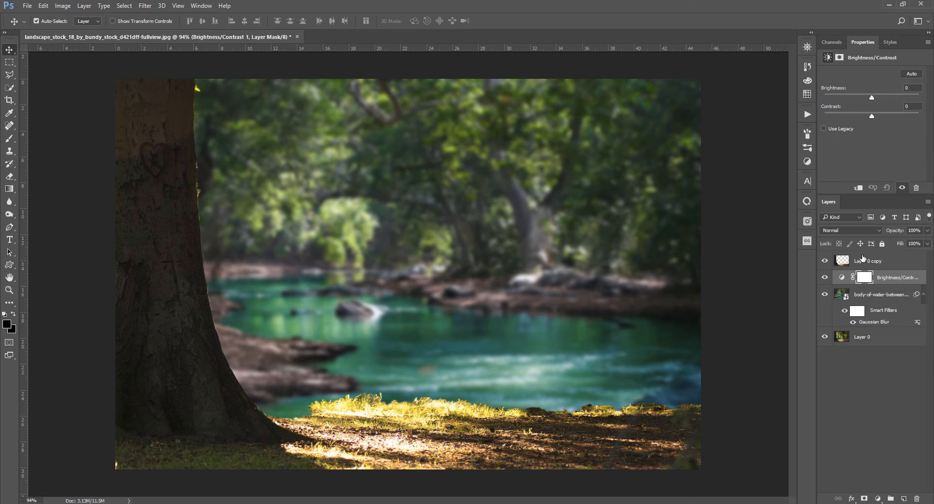
left_click(858, 188)
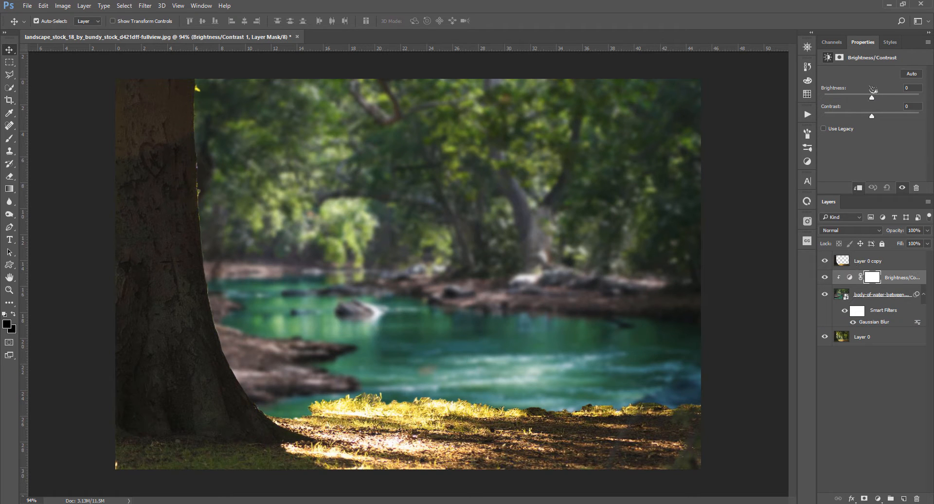
left_click_drag(869, 102, 865, 100)
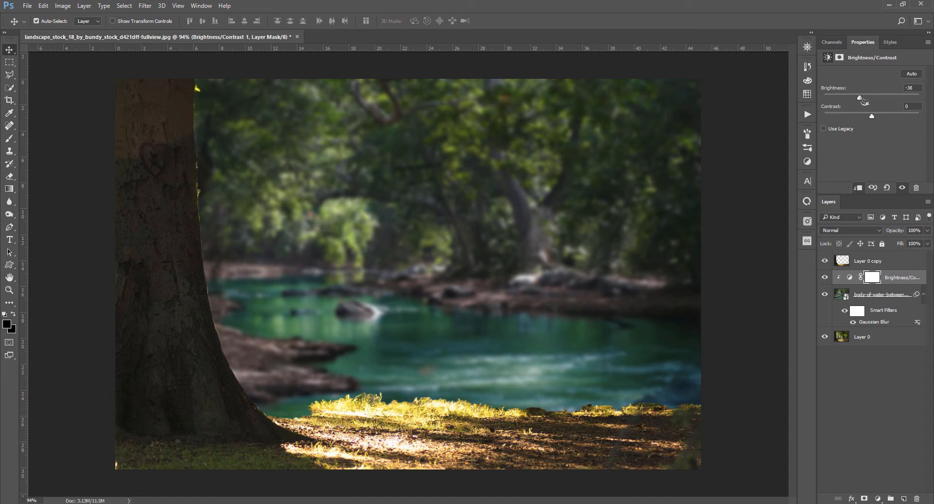
Place the Beer family transparent image above the adjustment, positioning it by the river and rotating it about 0.65°
key("alt+Tab")
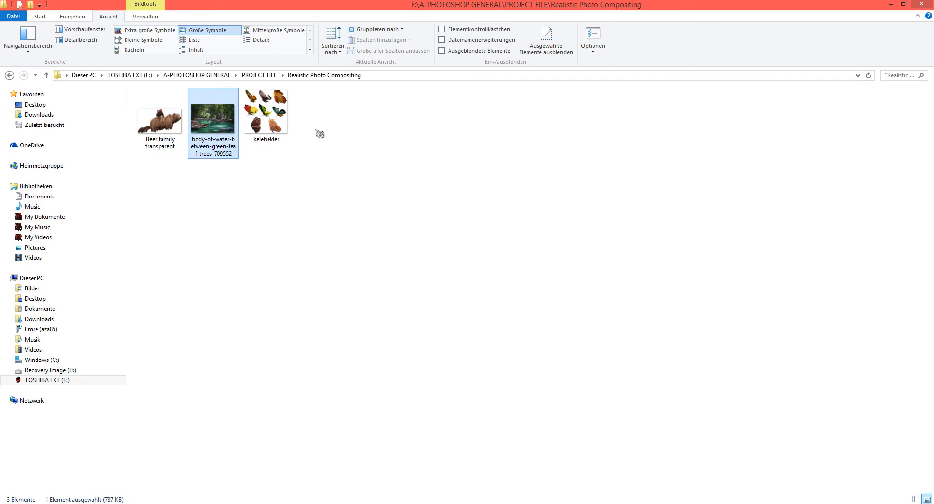
left_click_drag(142, 122, 399, 363)
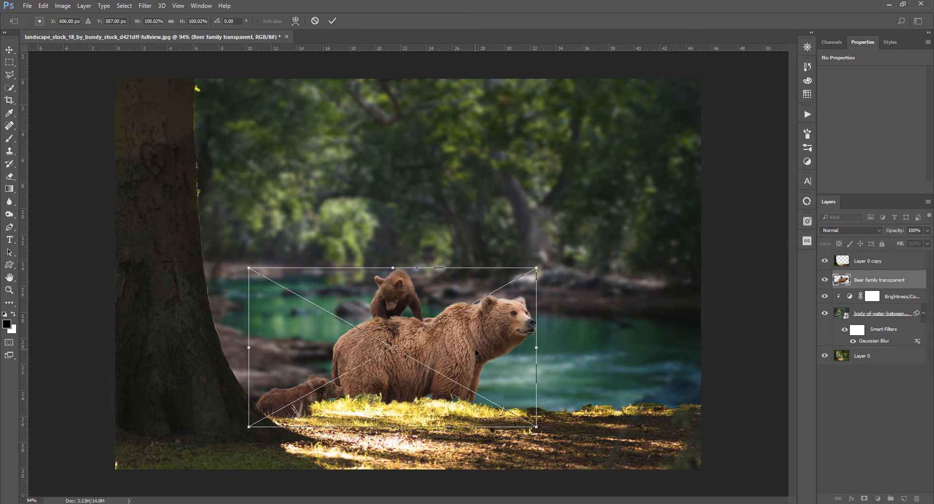
left_click_drag(475, 349, 473, 350)
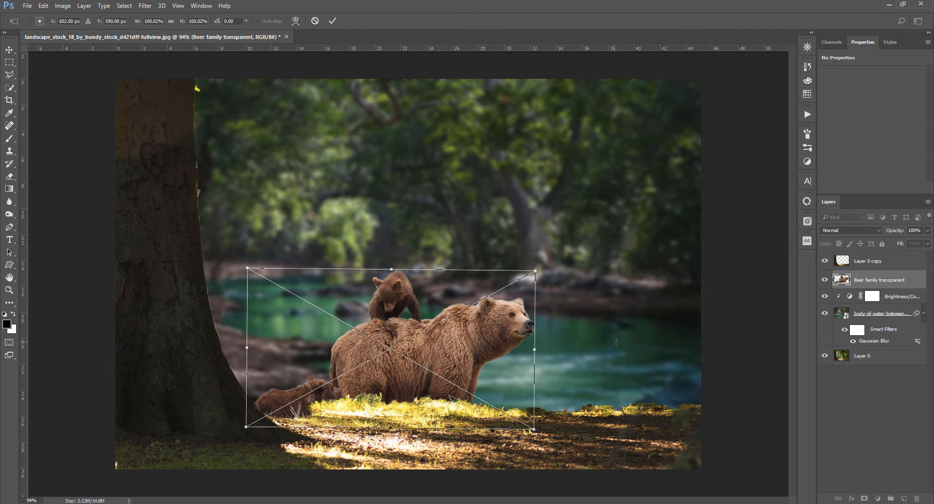
left_click_drag(616, 343, 616, 343)
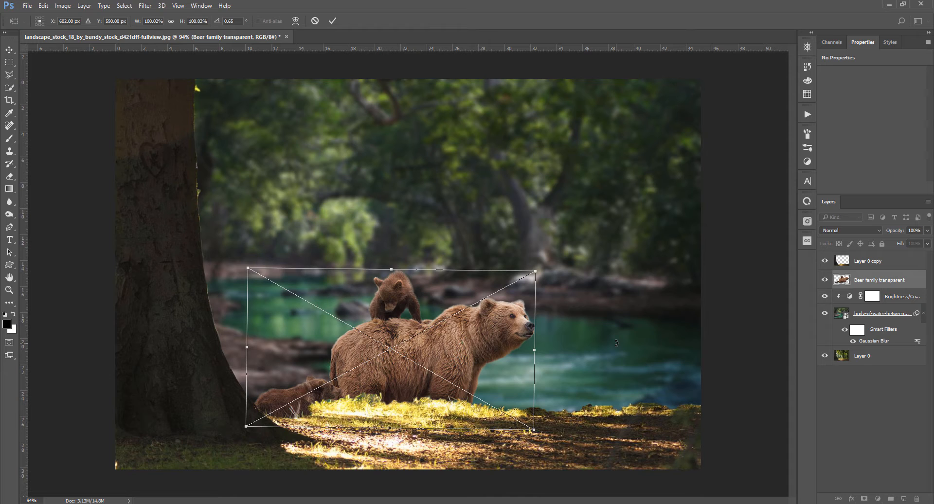
key("Return")
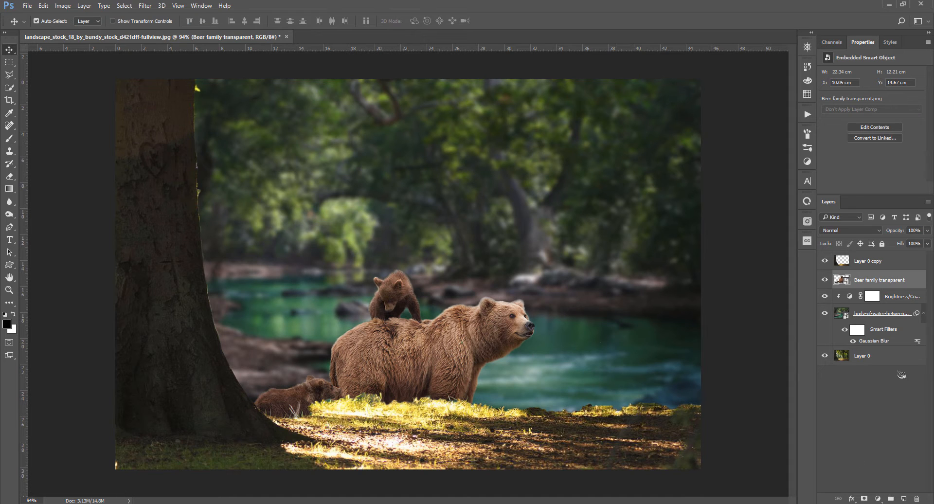
Add a layer mask to the bear family layer
left_click(863, 498)
left_click(863, 499)
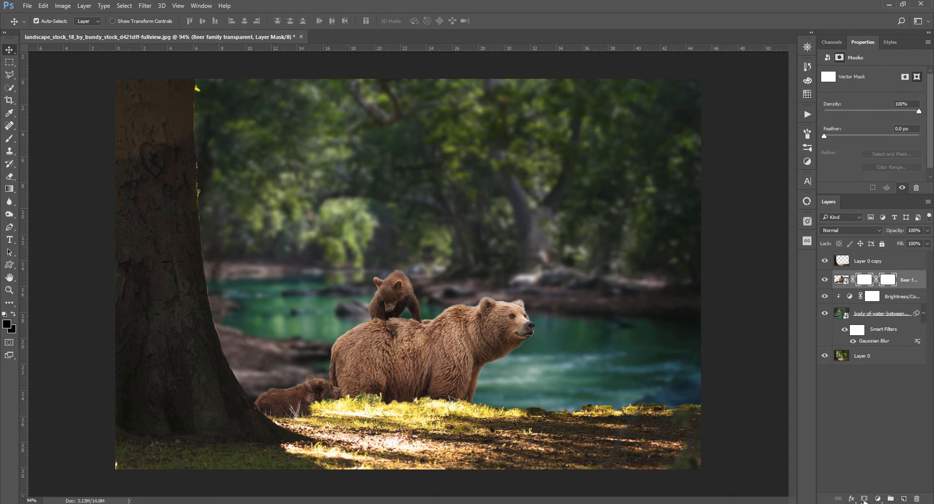
key("ctrl+z")
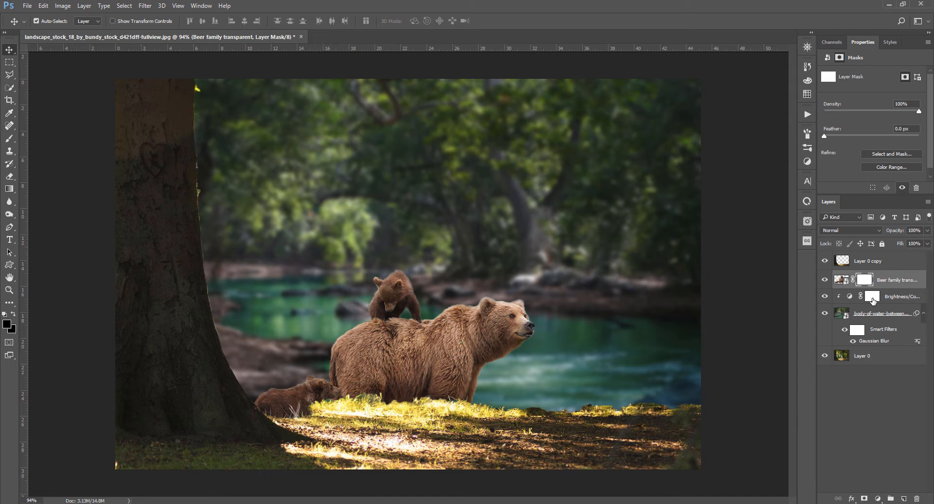
Paint on the foreground layer's mask along the grass around the bears' legs
left_click(855, 315)
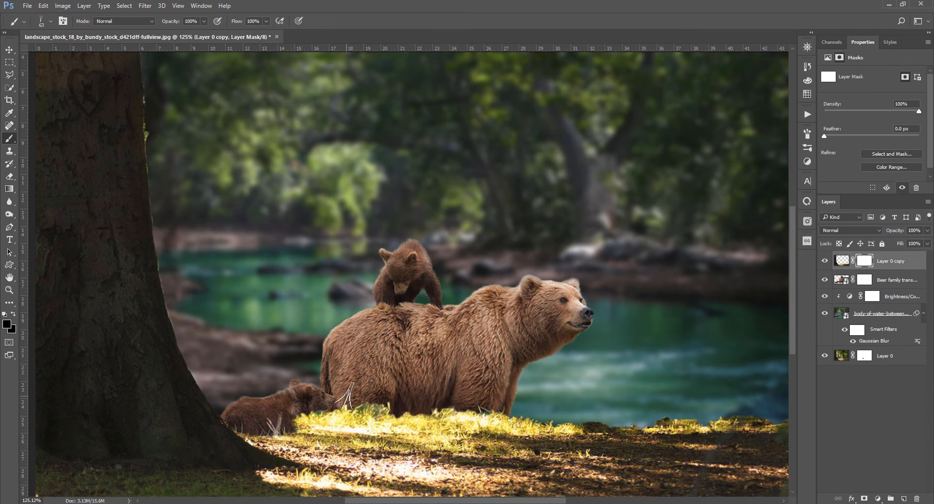
right_click(335, 401, "alt")
mouse_move(334, 401)
left_mouse_down()
mouse_move(300, 409)
mouse_move(407, 404)
left_mouse_up()
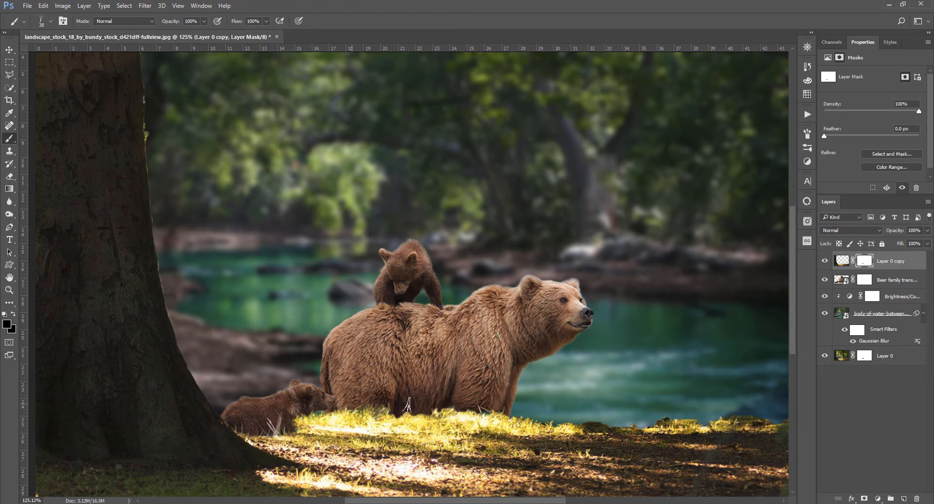
right_click(372, 402, "alt")
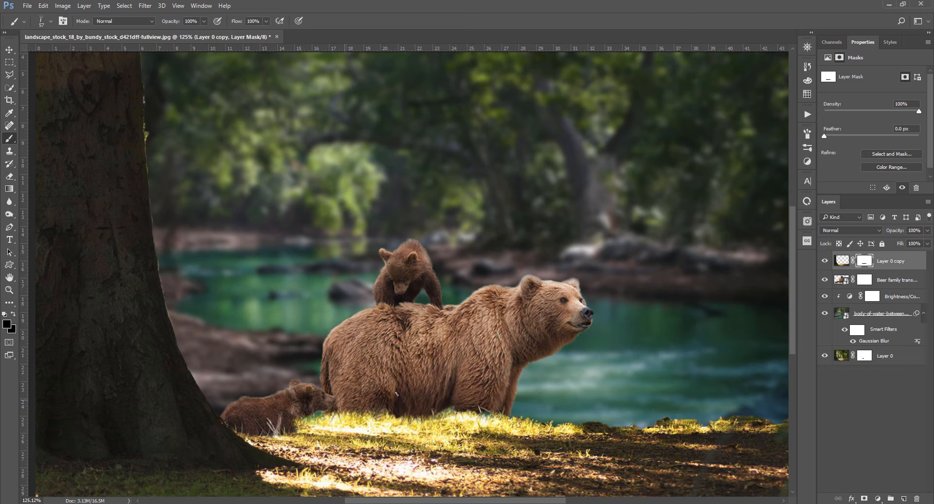
Scale the bear family layer up slightly to about 102%
key("v")
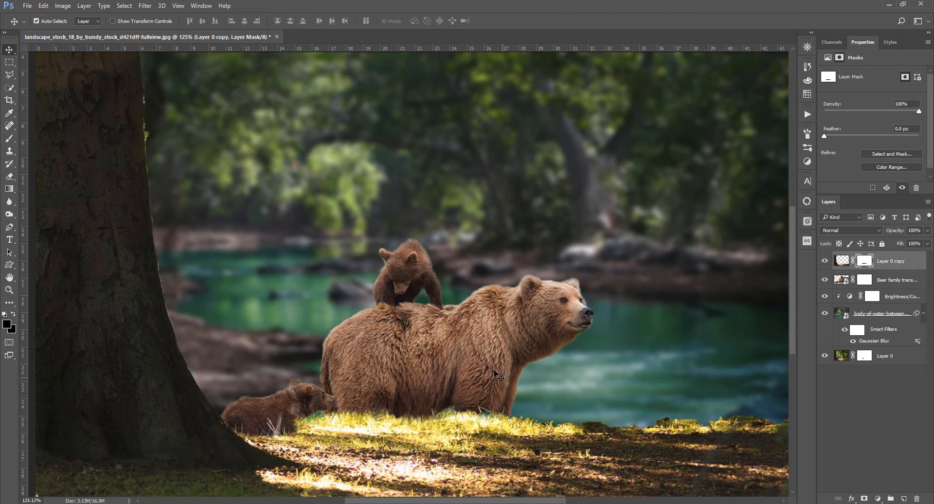
left_click(469, 348)
key("ctrl+t")
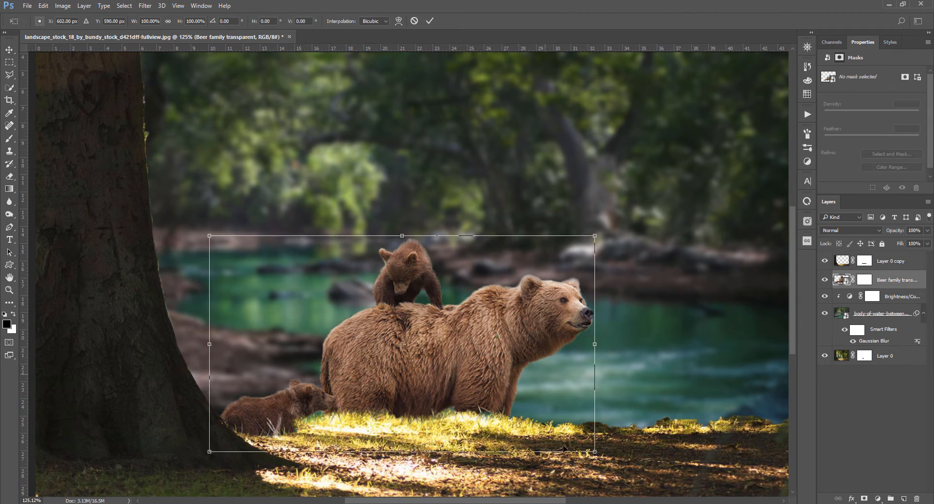
left_click_drag(594, 456, 596, 458)
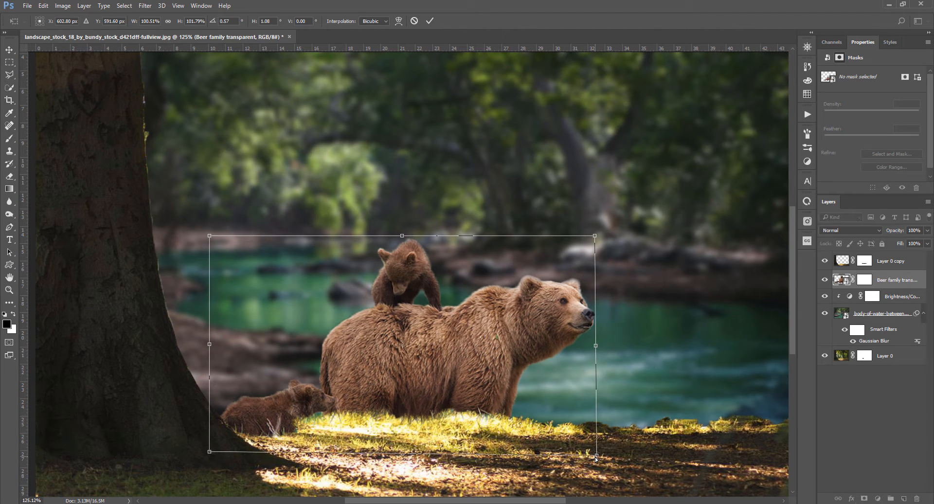
key("Return")
Open the butterfly image kelebekler.png
scroll(582, 371, "down", 3)
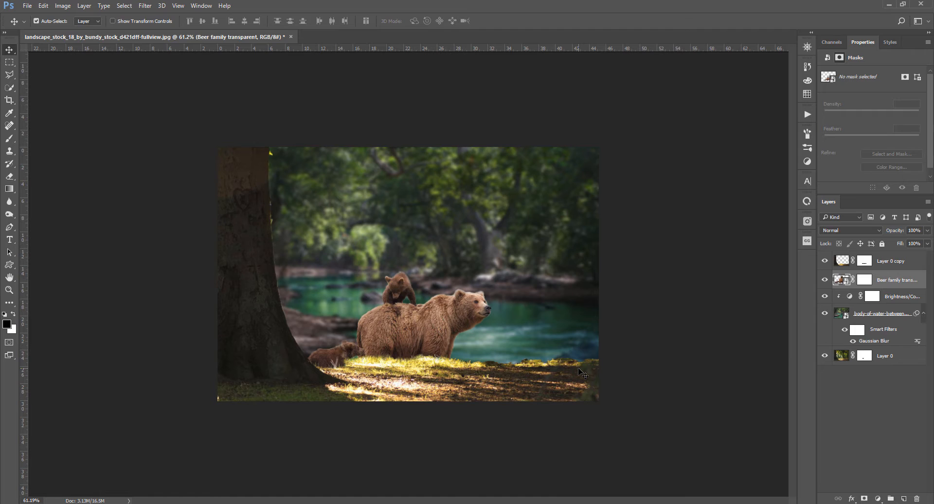
scroll(581, 372, "up", 1)
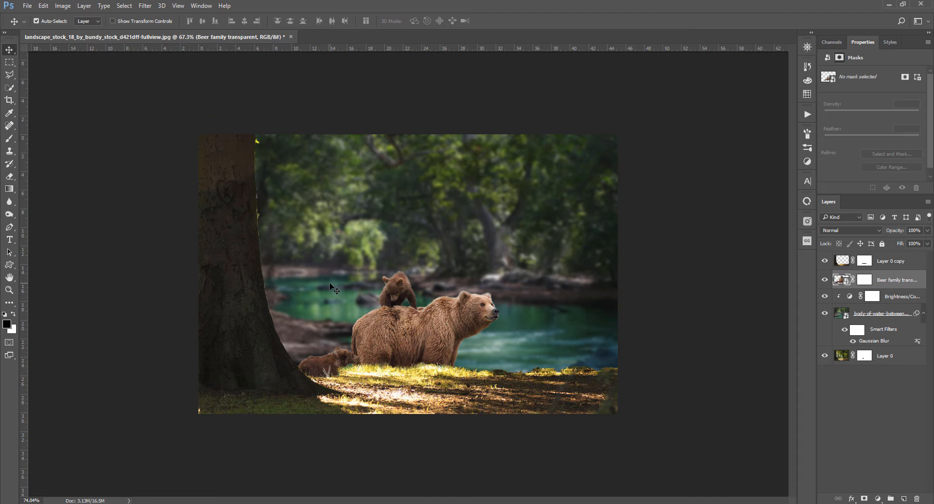
scroll(330, 284, "up", 1)
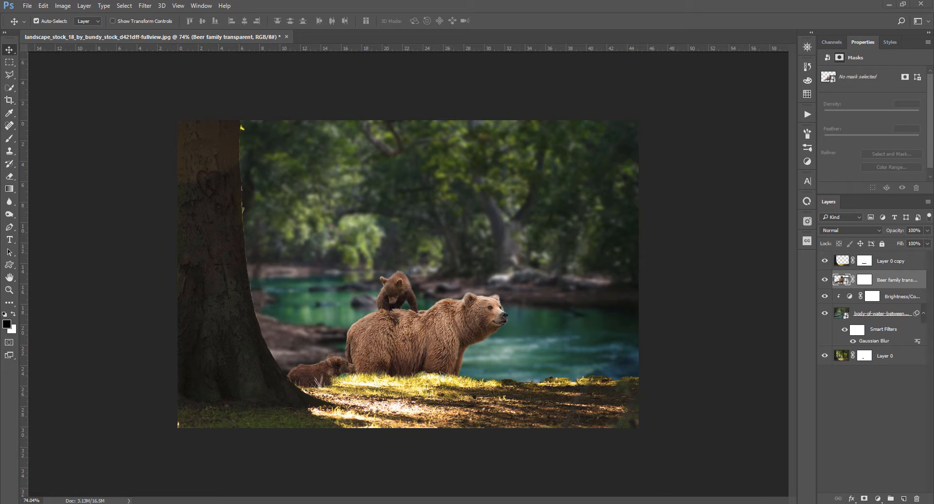
key("alt+Tab")
double_click(281, 115)
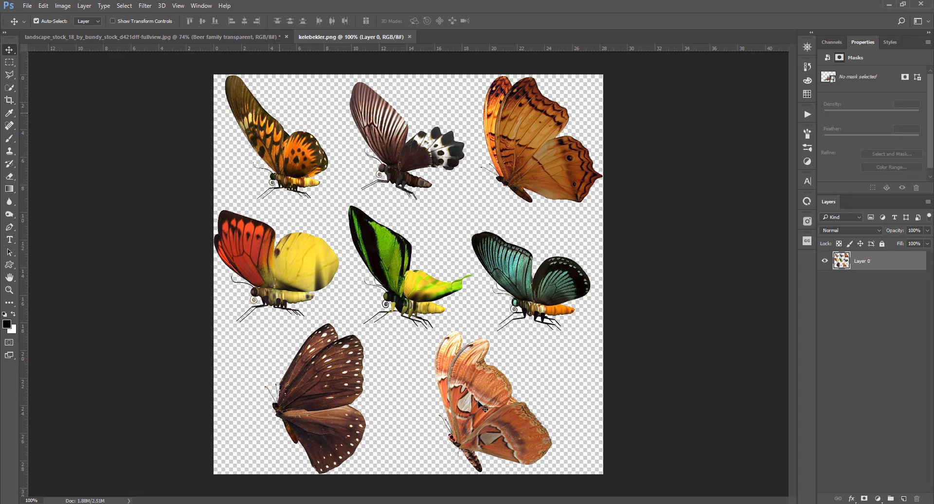
Lasso the orange butterfly at the upper right and copy it to a new layer
key("l")
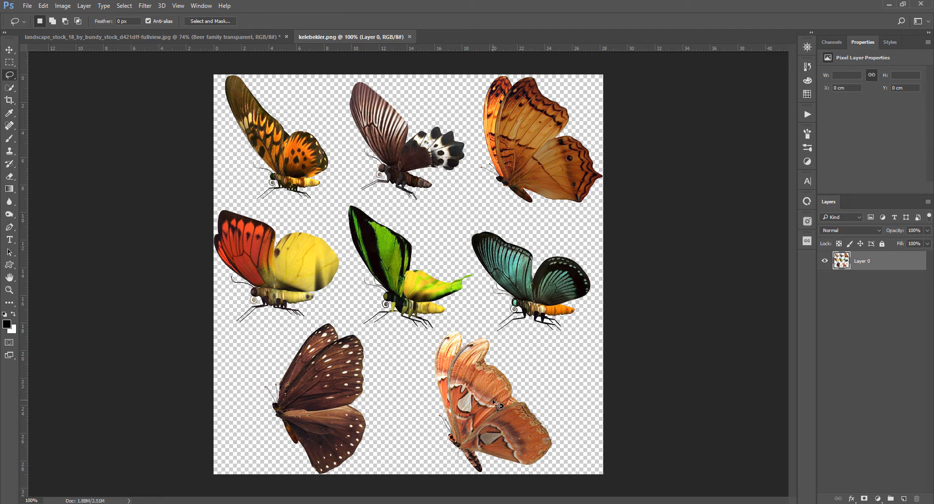
mouse_move(504, 56)
left_mouse_down()
mouse_move(468, 100)
mouse_move(474, 185)
mouse_move(505, 210)
mouse_move(587, 235)
mouse_move(649, 116)
mouse_move(555, 59)
mouse_move(501, 62)
left_mouse_up()
key("ctrl+j")
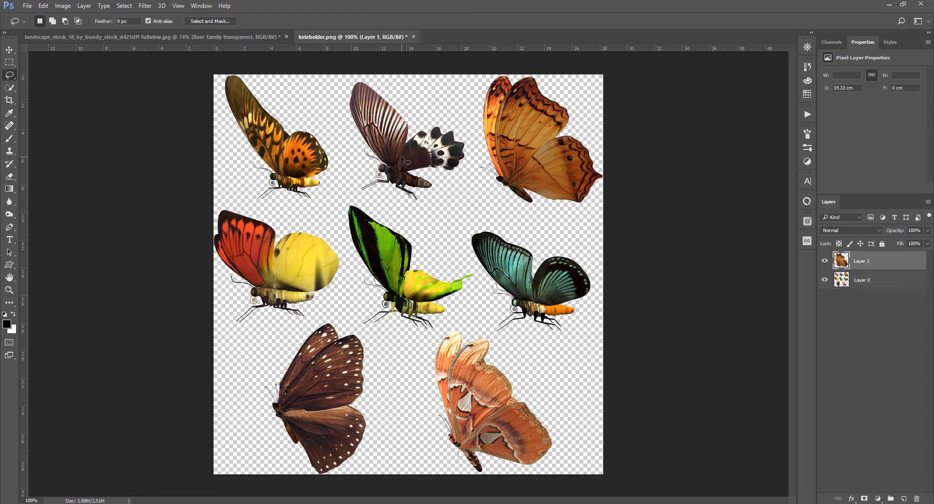
Move the butterfly layer into the forest composite document
key("v")
left_click_drag(535, 140, 603, 343)
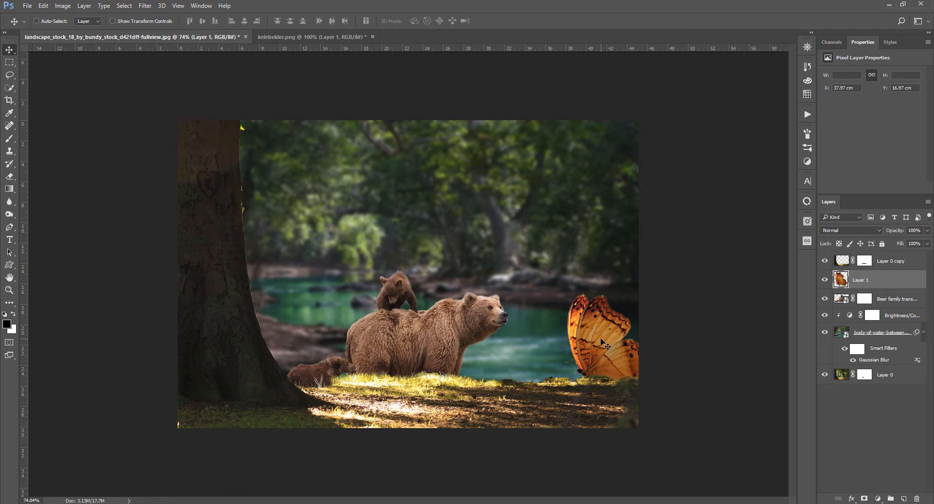
Scale the orange butterfly down and move it above the river near the right edge
key("ctrl+t")
left_click_drag(570, 300, 588, 317)
left_click_drag(615, 351, 593, 320)
key("Return")
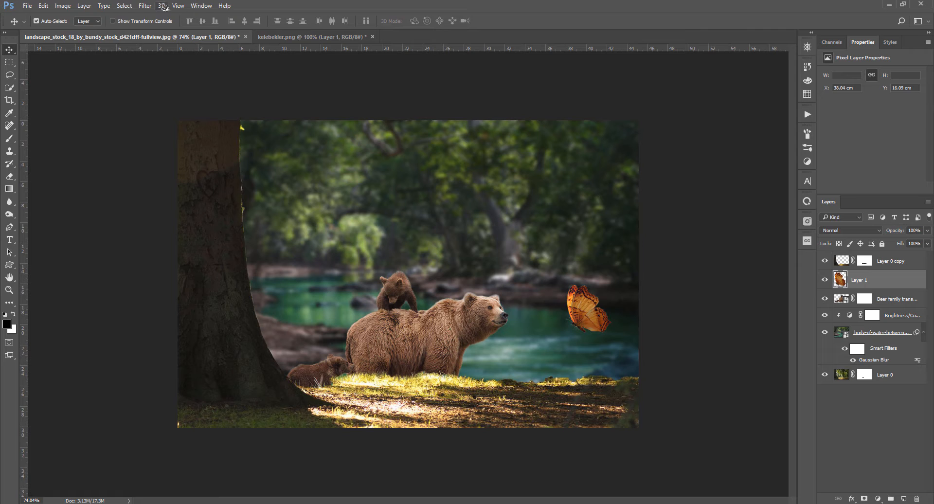
Apply a Gaussian Blur to the orange butterfly layer
left_click(145, 5)
mouse_move(181, 127)
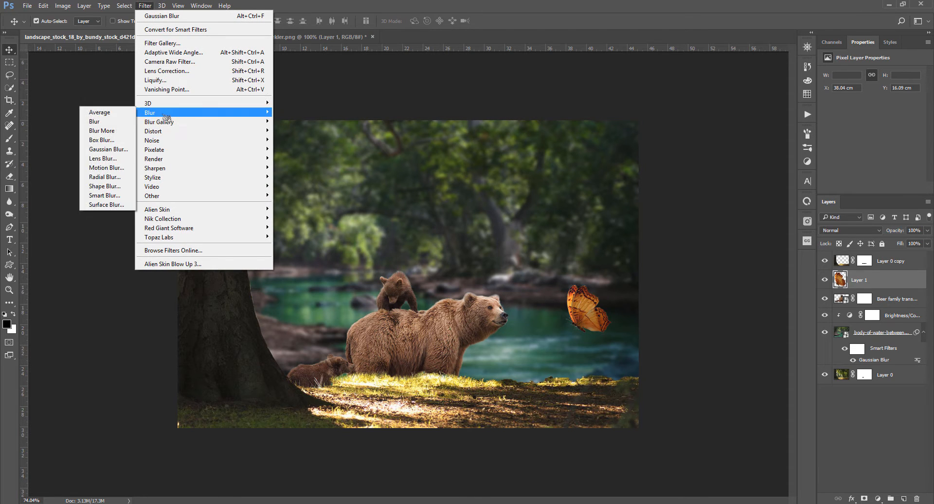
mouse_move(148, 118)
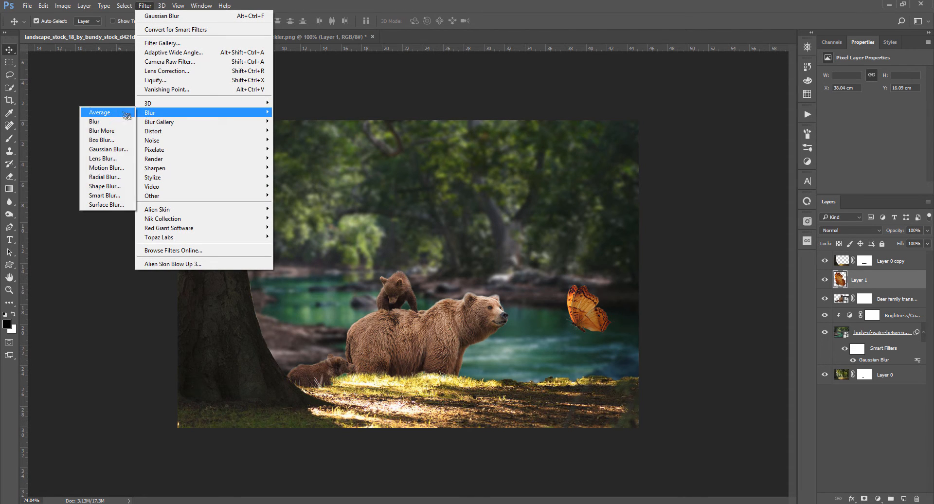
left_click(115, 150)
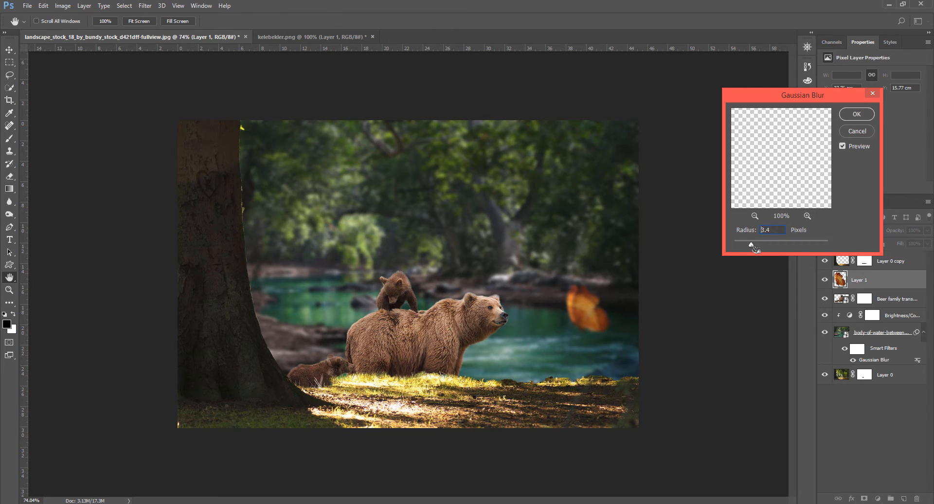
left_click_drag(764, 249, 755, 249)
left_click(856, 115)
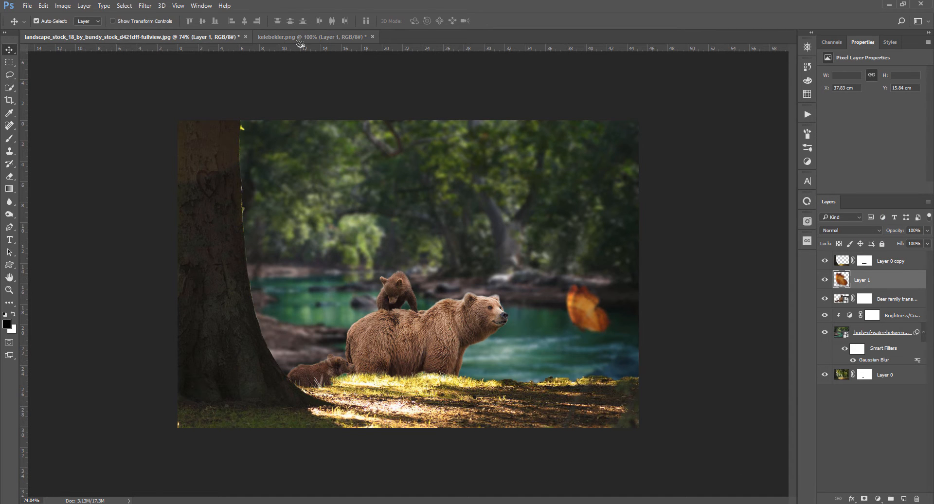
In the butterfly image, lasso the orange-and-black butterfly at upper left and copy it to a new layer
left_click(300, 40)
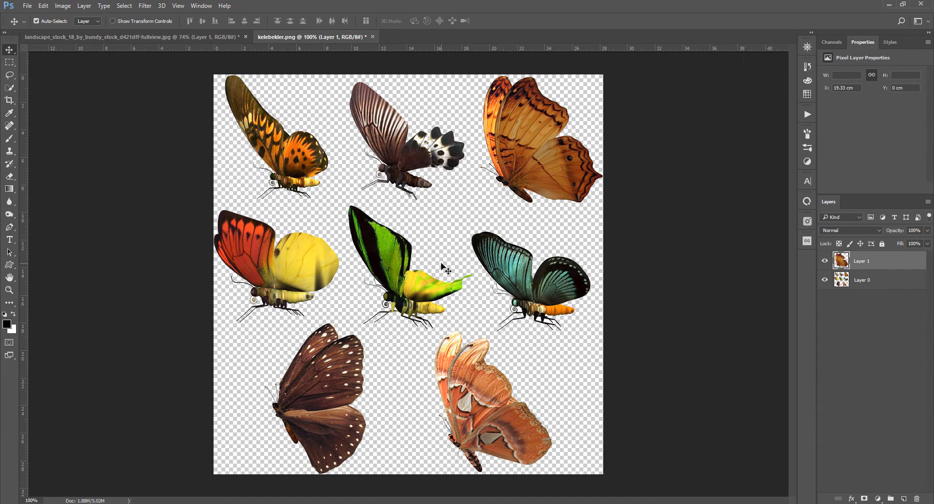
key("l")
left_click(858, 278)
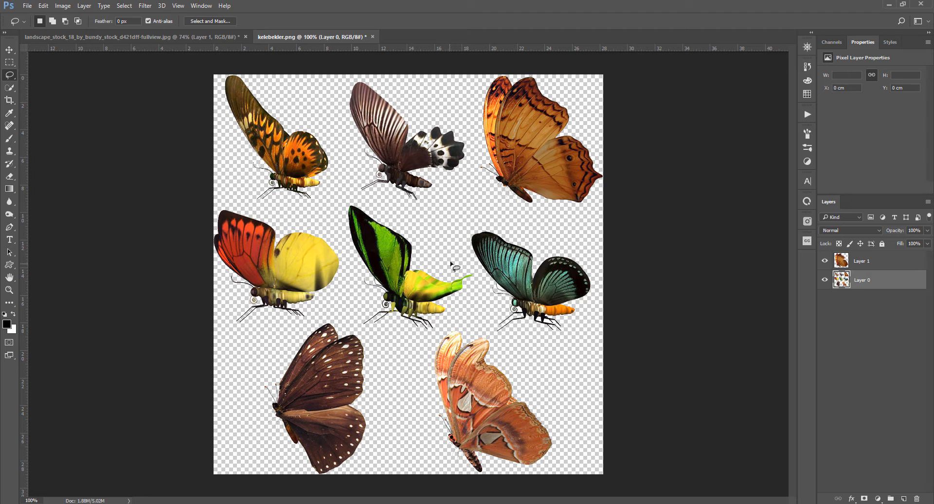
mouse_move(478, 294)
left_mouse_down()
mouse_move(435, 235)
mouse_move(359, 200)
mouse_move(281, 208)
mouse_move(244, 199)
mouse_move(212, 134)
mouse_move(207, 68)
mouse_move(249, 64)
mouse_move(324, 130)
mouse_move(342, 172)
mouse_move(326, 197)
left_mouse_up()
key("ctrl+d")
key("ctrl+j")
key("v")
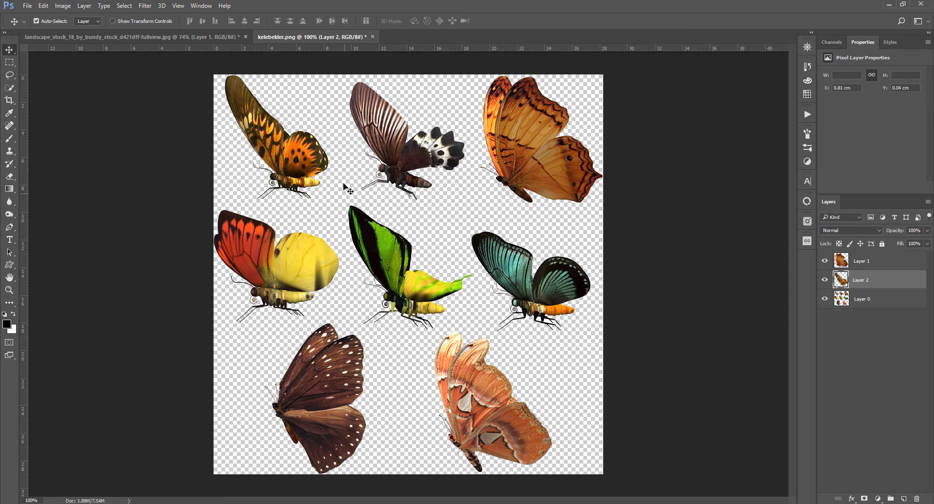
Bring that butterfly into the composite, scale it to about 16% and place it on the mother bear's back
mouse_move(348, 184)
left_mouse_down()
mouse_move(221, 73)
mouse_move(196, 39)
mouse_move(392, 302)
left_mouse_up()
key("ctrl+t")
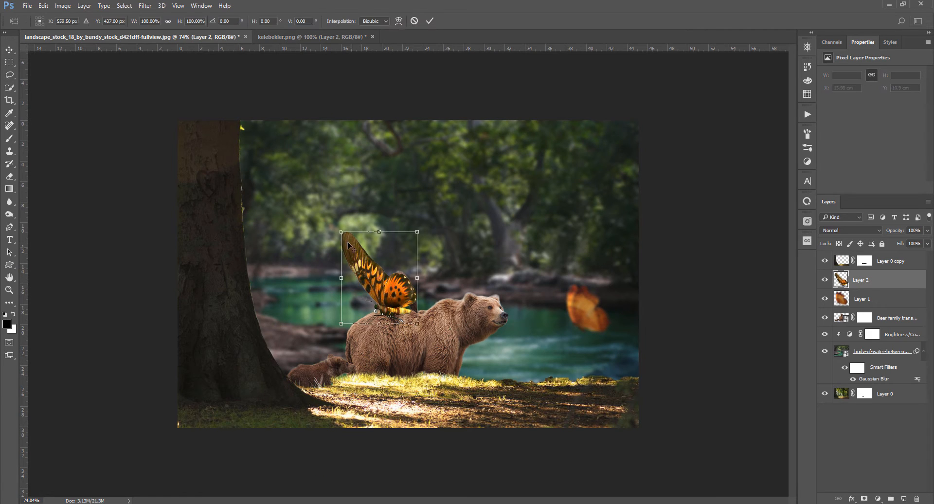
left_click_drag(350, 243, 370, 267)
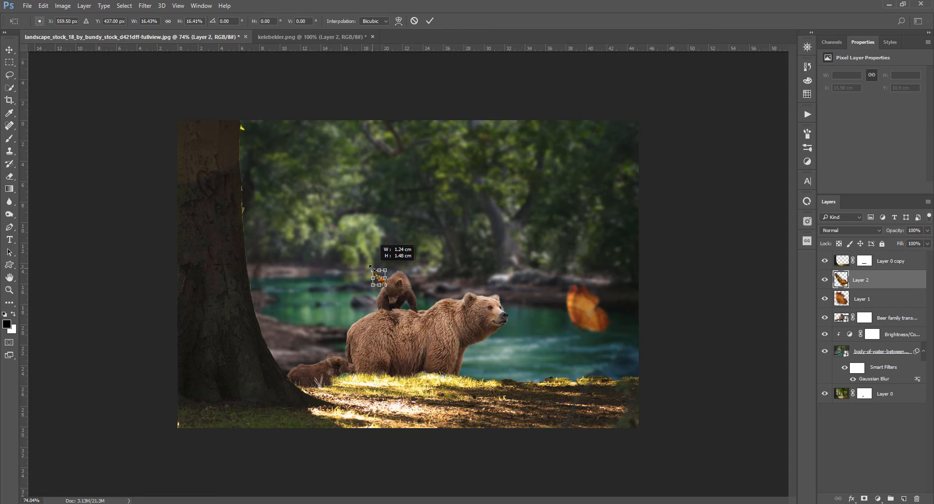
scroll(384, 287, "up", 3)
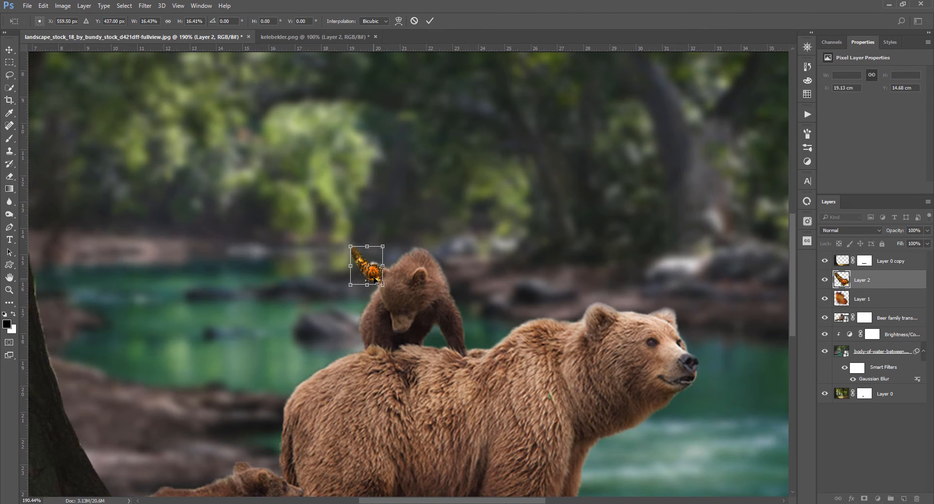
left_click_drag(375, 281, 375, 366)
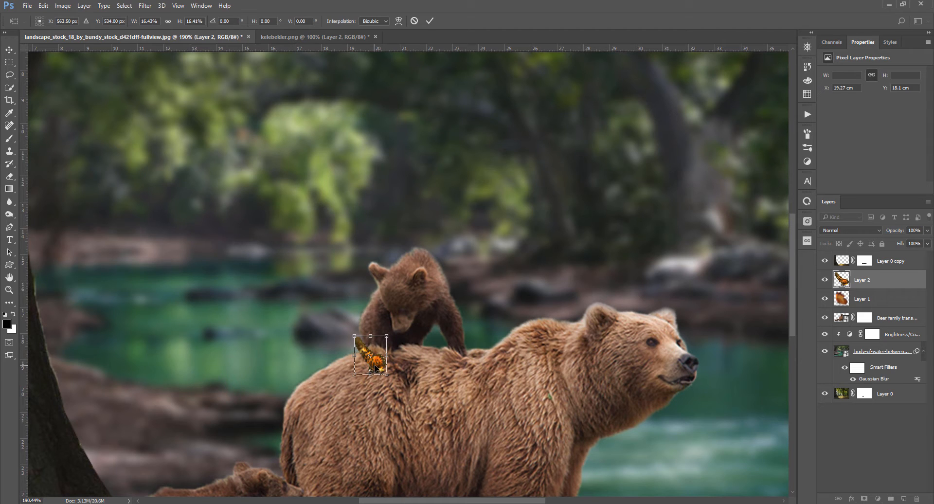
key("Return")
Duplicate the butterfly layer and darken the lower copy with Hue/Saturation Lightness -100
key("ctrl")
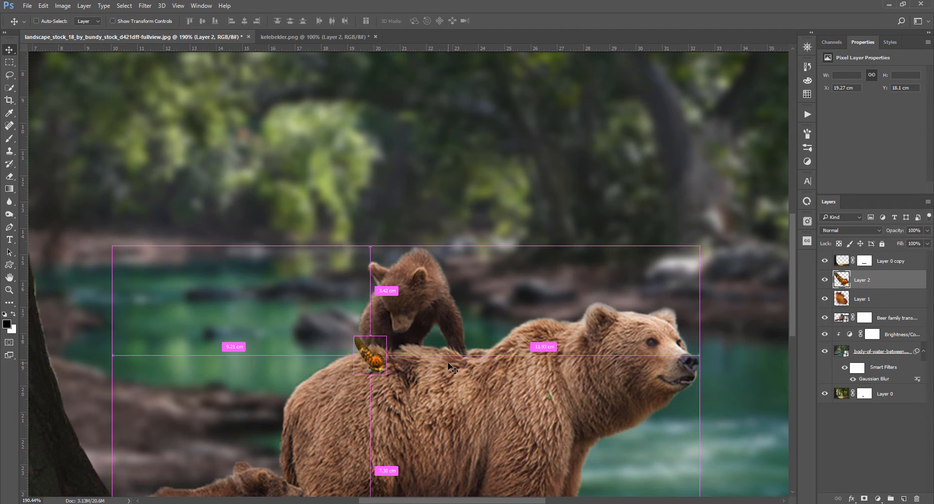
key("ctrl+j")
left_click(870, 300)
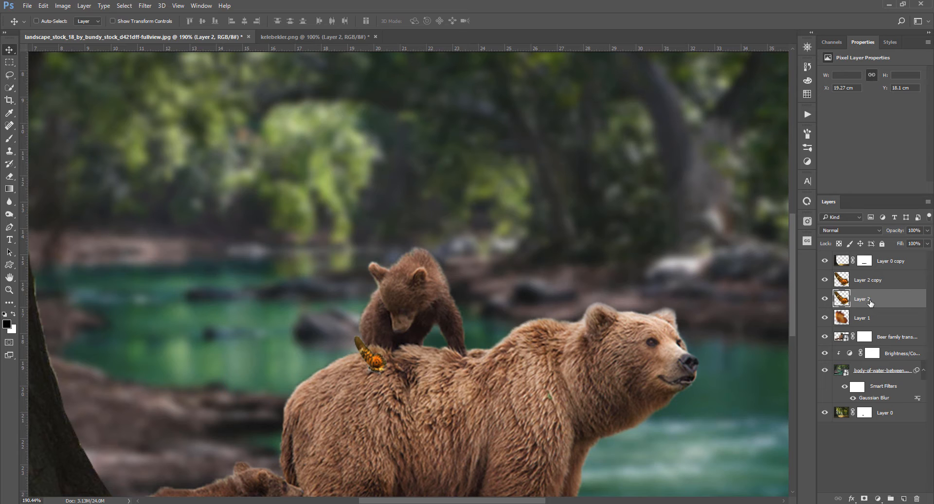
key("ctrl+u")
left_click_drag(769, 290, 721, 289)
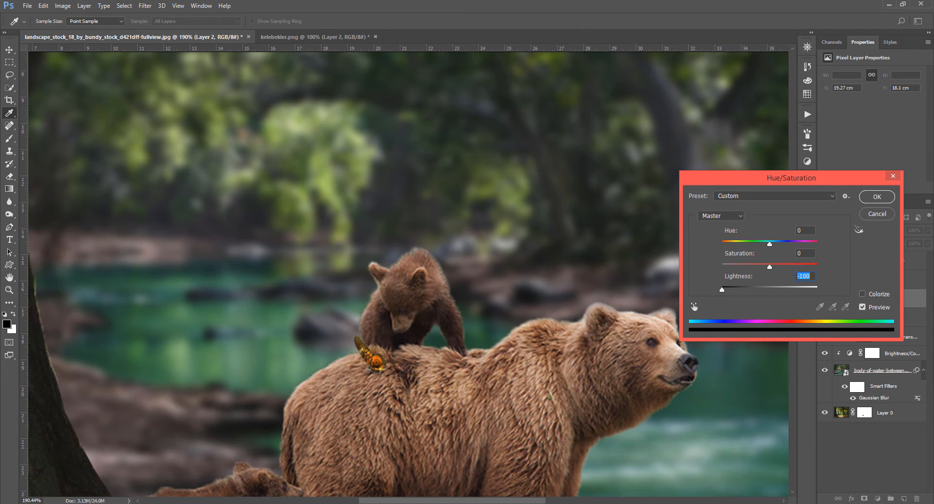
left_click(876, 196)
Transform and warp the black copy into a flattened shadow beneath the butterfly on the bear's back
key("ctrl+t")
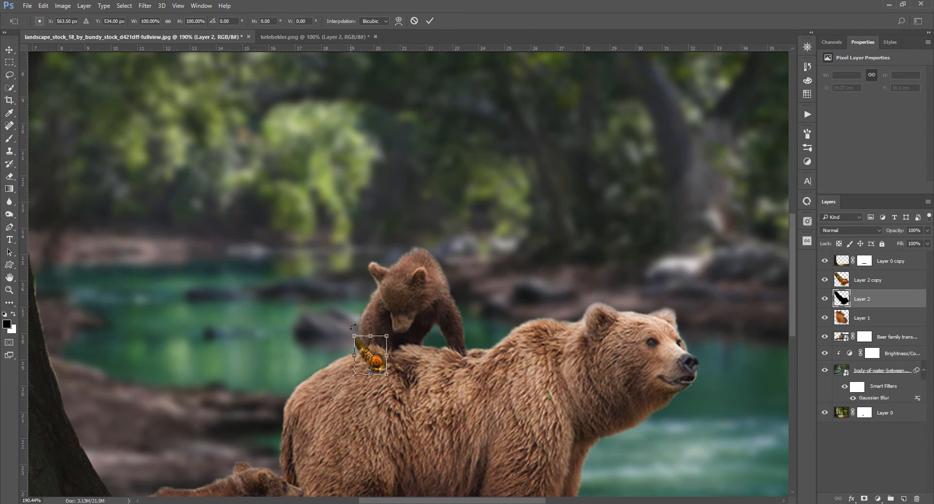
left_click_drag(375, 339, 392, 359)
right_click(390, 355)
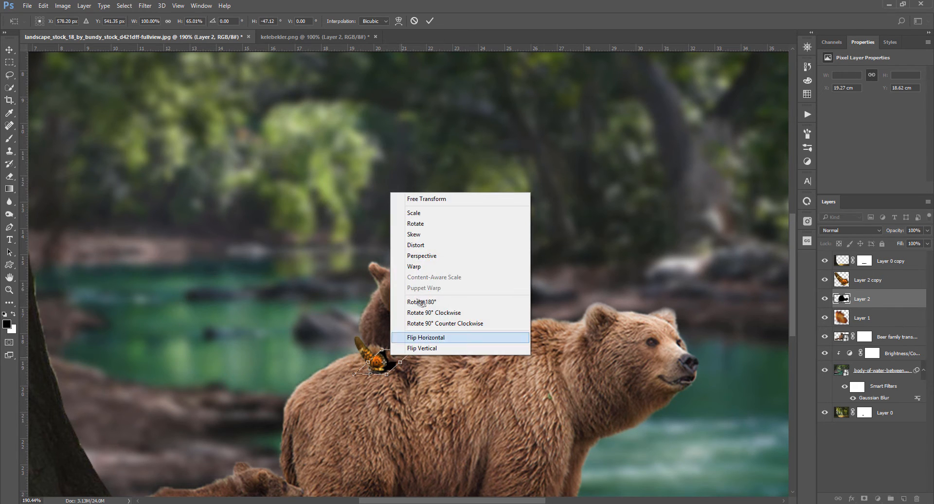
left_click(413, 265)
left_click_drag(396, 368, 390, 355)
key("Return")
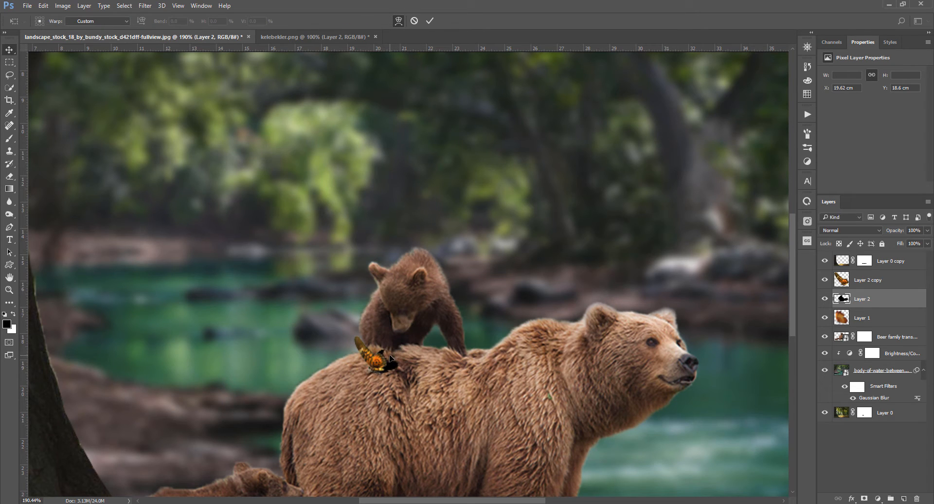
Lower the shadow layer's opacity to 46%
left_click_drag(894, 231, 866, 230)
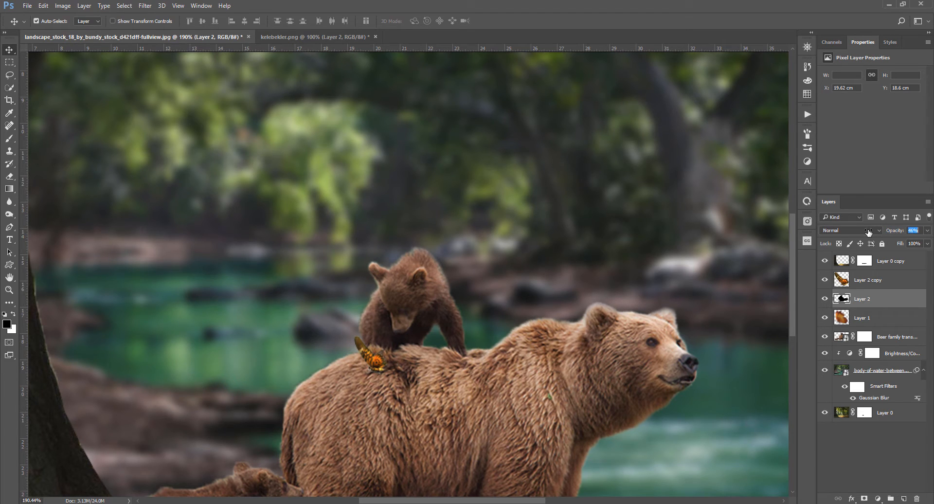
key("ctrl+0")
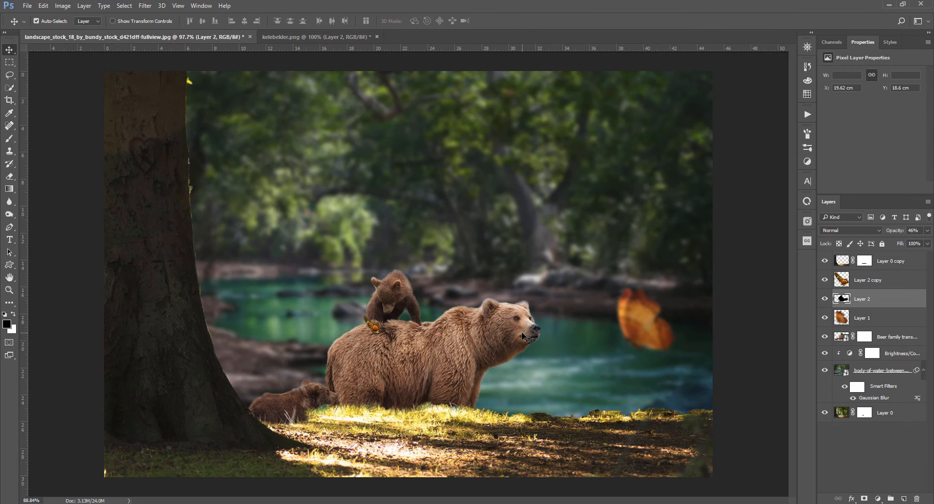
key("ctrl+minus")
key("ctrl+plus")
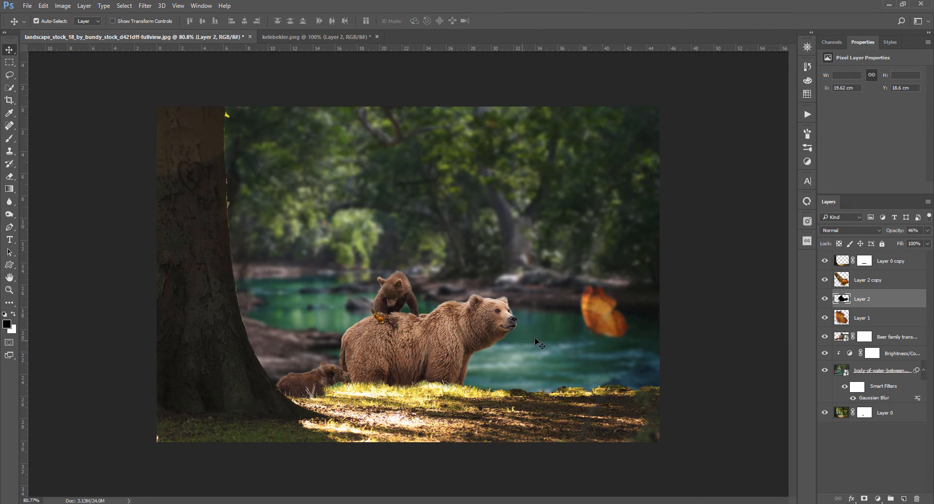
In the butterfly image, lasso the pink butterfly at lower right and copy it to a new layer
left_click(305, 36)
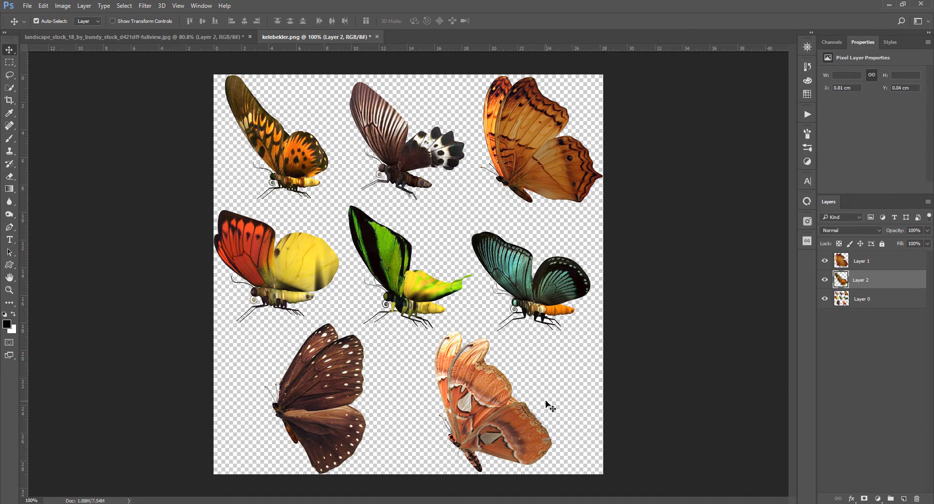
key("l")
left_click(874, 296)
mouse_move(572, 464)
left_mouse_down()
mouse_move(569, 423)
mouse_move(502, 339)
mouse_move(469, 327)
mouse_move(438, 338)
mouse_move(420, 365)
mouse_move(417, 475)
mouse_move(567, 456)
left_mouse_up()
key("ctrl+j")
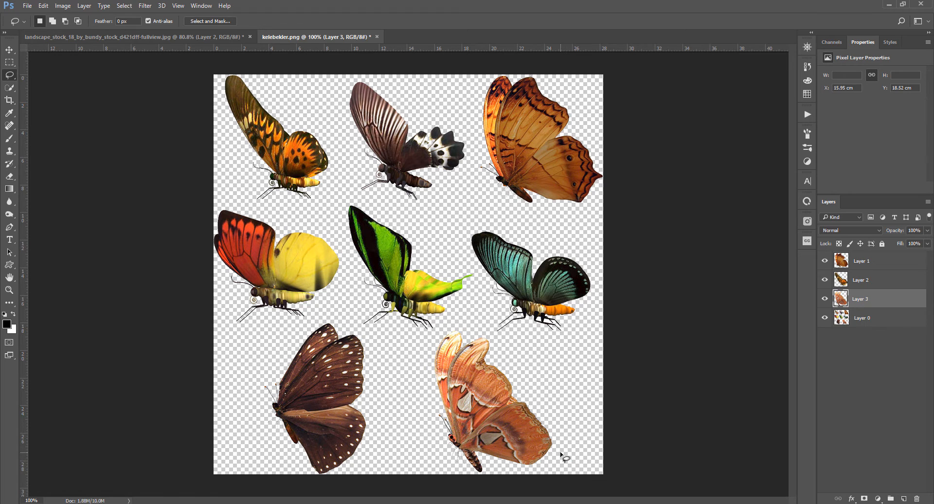
key("v")
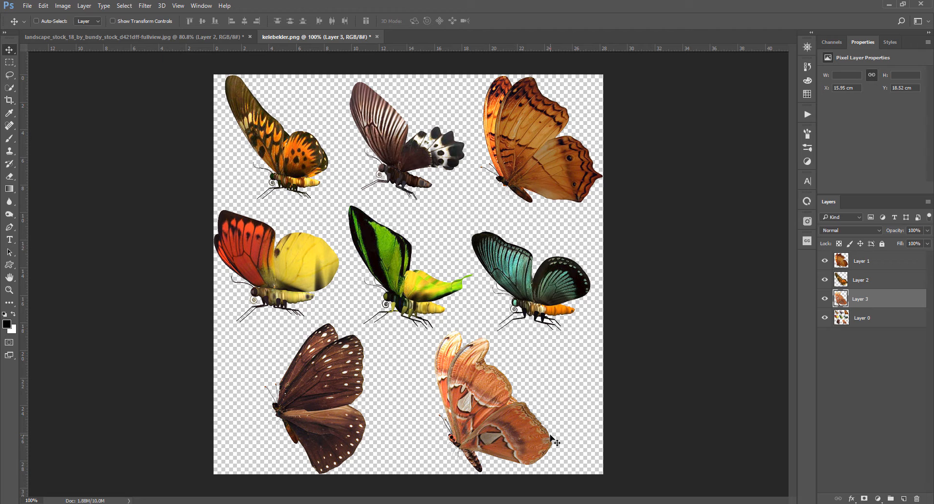
Bring the pink butterfly into the composite, scale it to about 34% and place it on the mother bear's nose
key("ctrl+t")
left_click_drag(433, 330, 472, 378)
left_click_drag(489, 416, 515, 295)
key("Return")
key("ctrl+t")
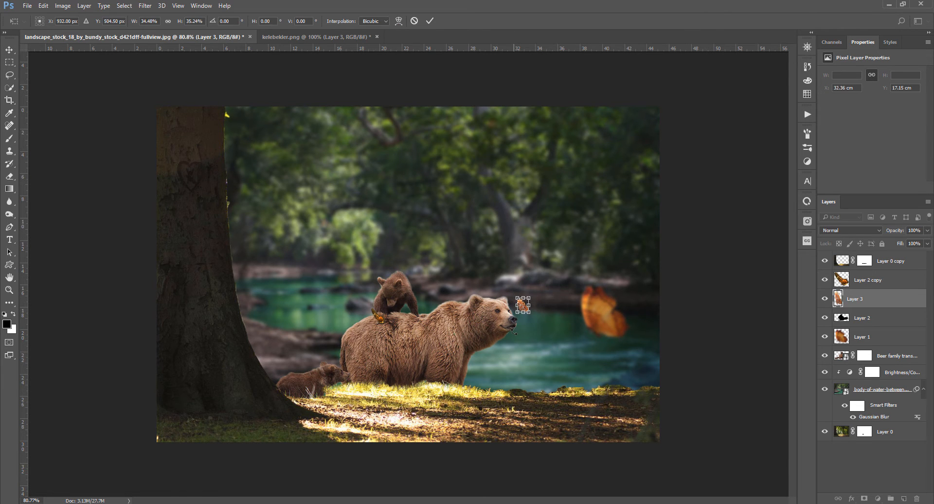
scroll(516, 295, "up", 4)
left_click_drag(587, 322, 576, 332)
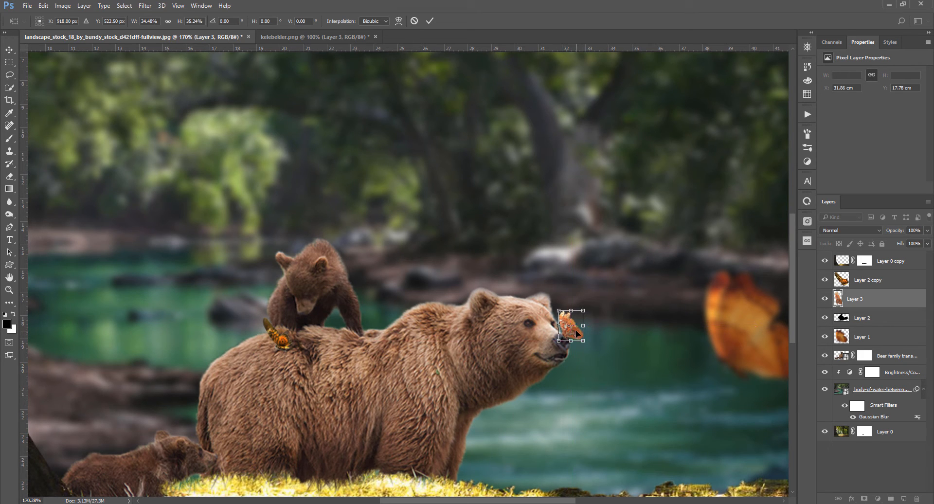
key("Return")
Color-code the bear family layer red
scroll(574, 371, "down", 1)
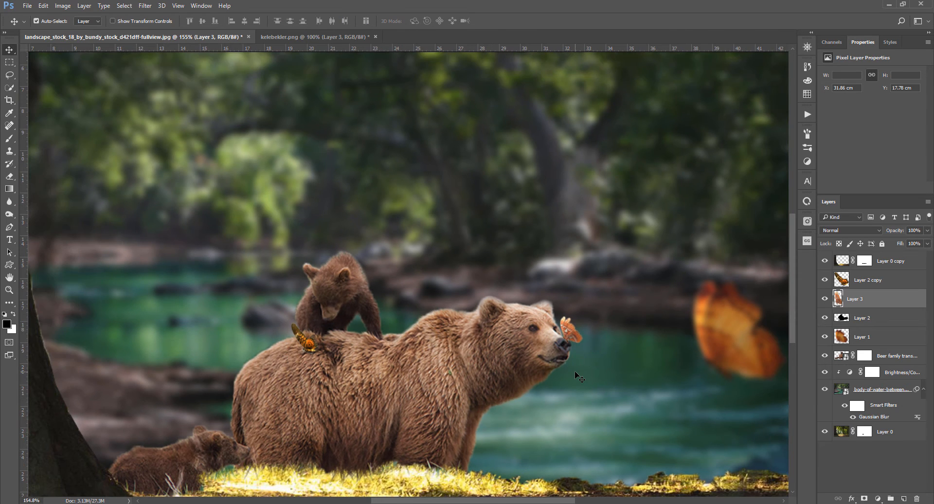
key("ctrl+0")
scroll(574, 373, "down", 1)
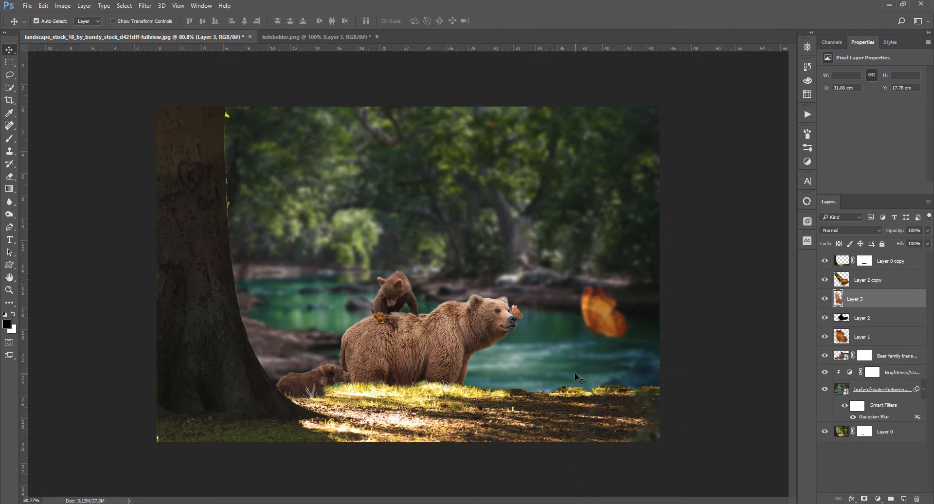
scroll(575, 375, "down", 1)
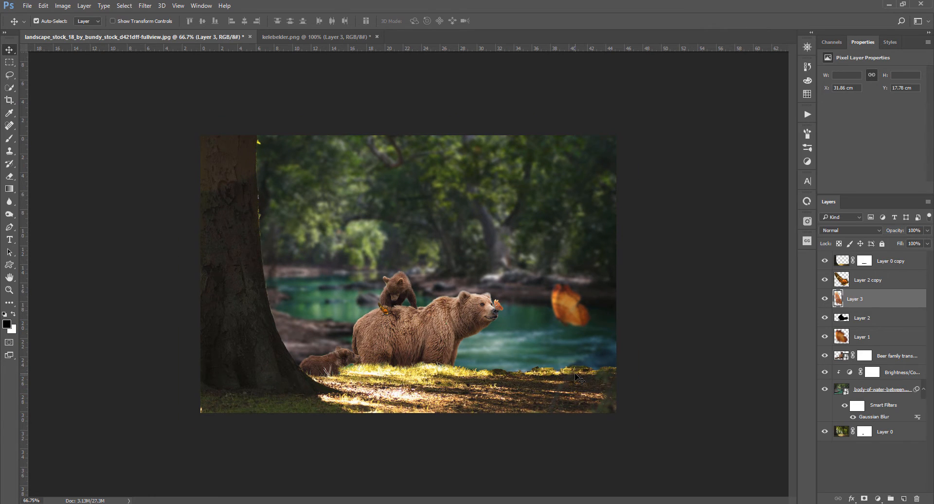
scroll(576, 377, "up", 1)
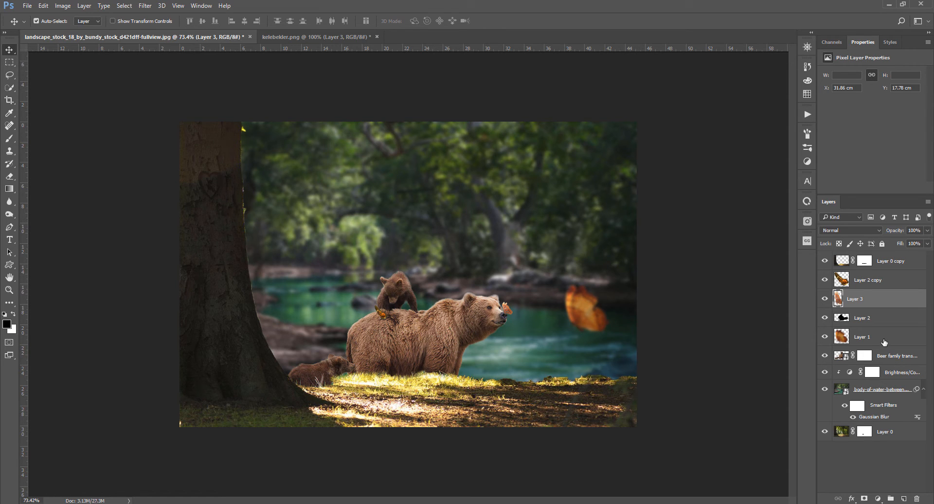
left_click_drag(894, 361, 809, 358)
right_click(907, 357)
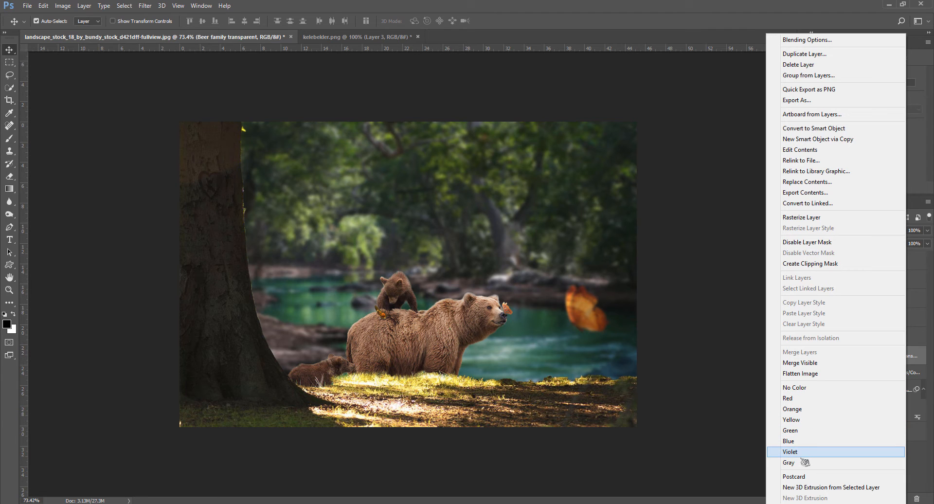
left_click(797, 398)
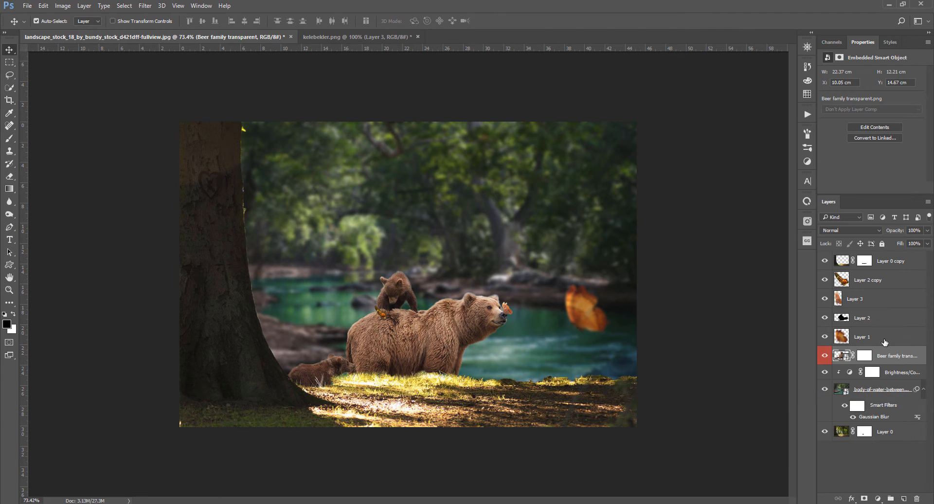
Add a new layer filled with 50% gray above the bear family, clip it to the bears and set it to Hard Light
left_click(883, 341)
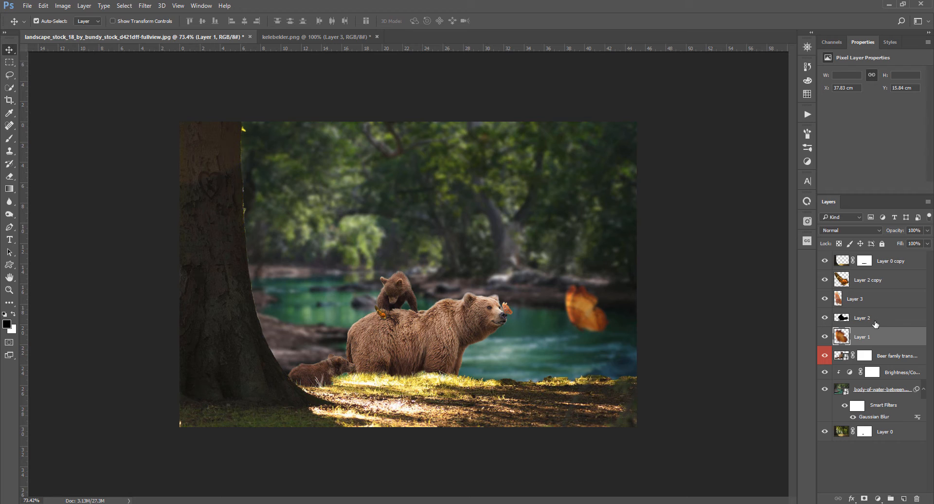
left_click(895, 357)
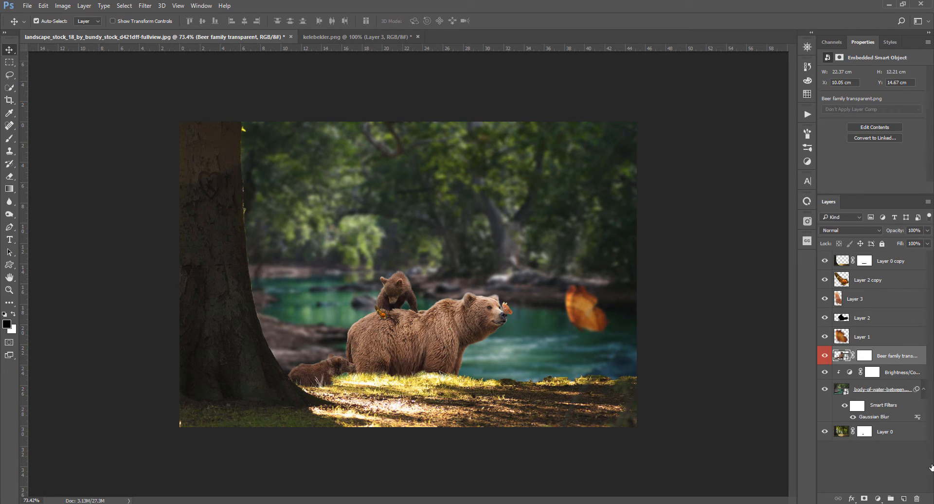
left_click(902, 499)
key("shift+F5")
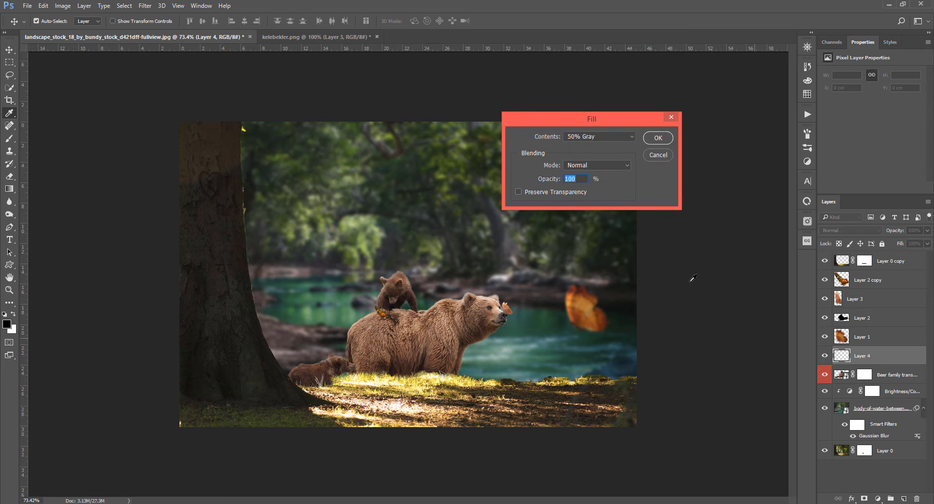
left_click(659, 136)
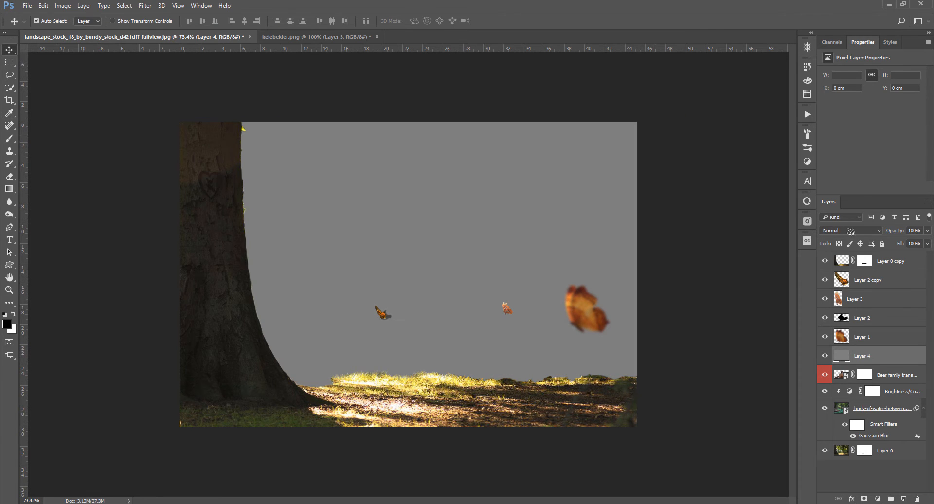
key("ctrl+alt+g")
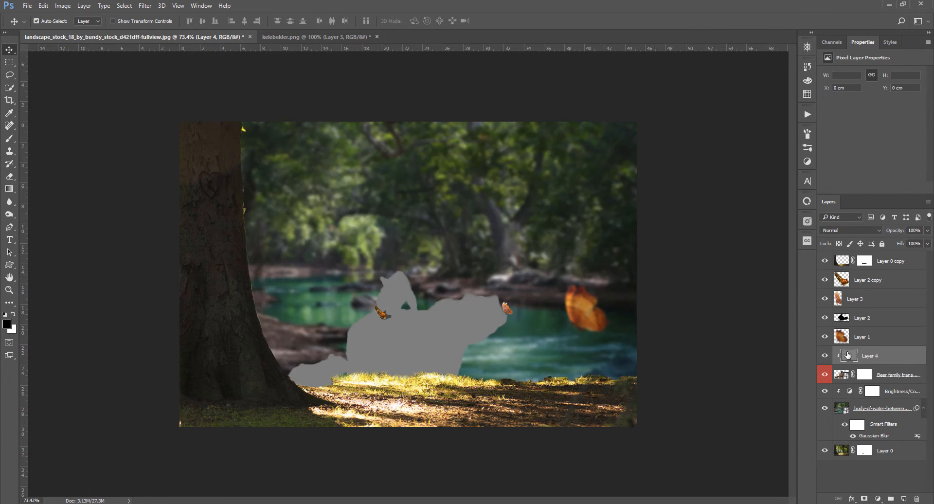
left_click(862, 230)
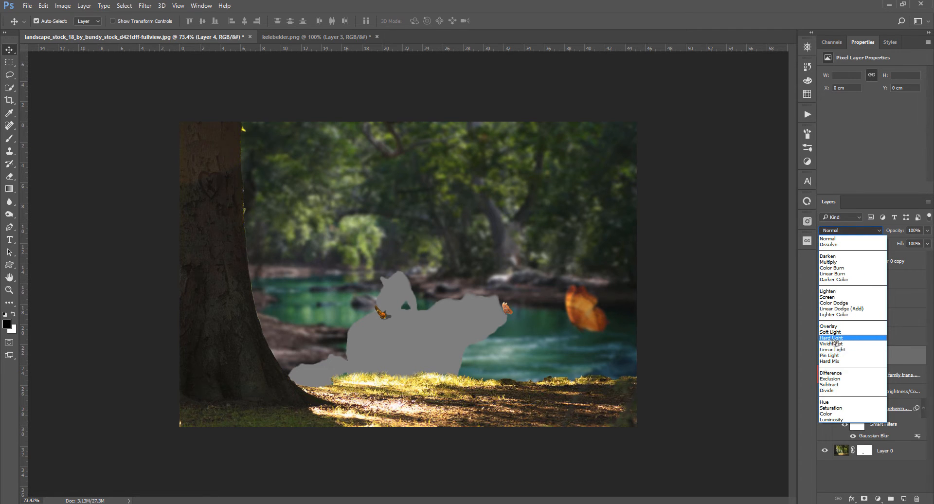
left_click(833, 338)
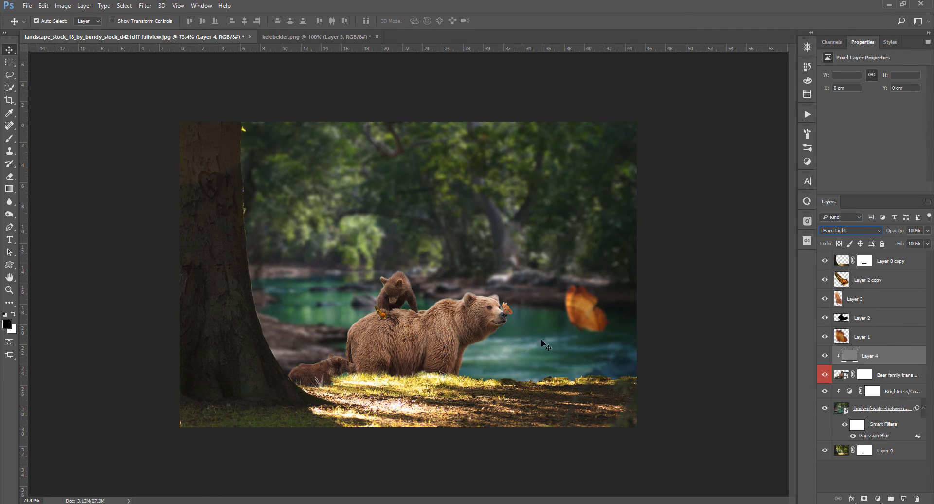
With the Burn tool at 40% exposure, paint shading on the gray layer along the mother bear's belly and back
left_click(10, 214)
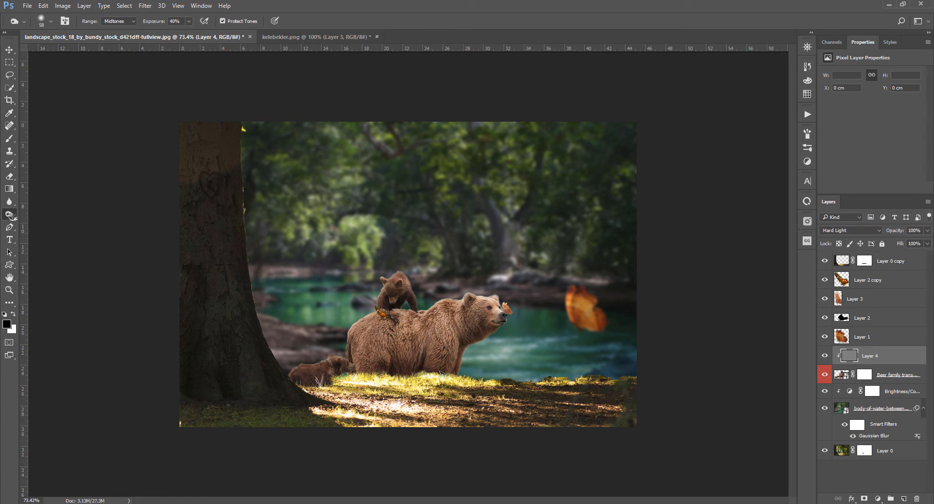
right_click(10, 214)
left_click(39, 225)
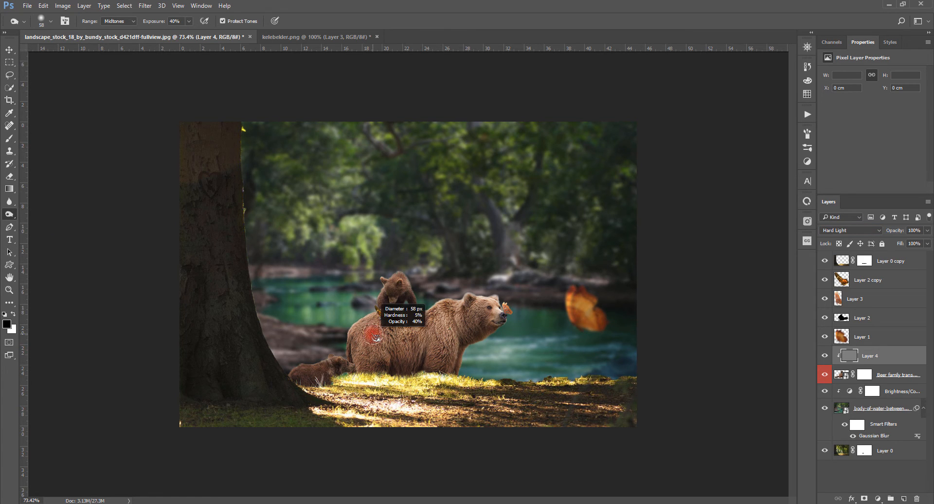
scroll(473, 358, "up", 2)
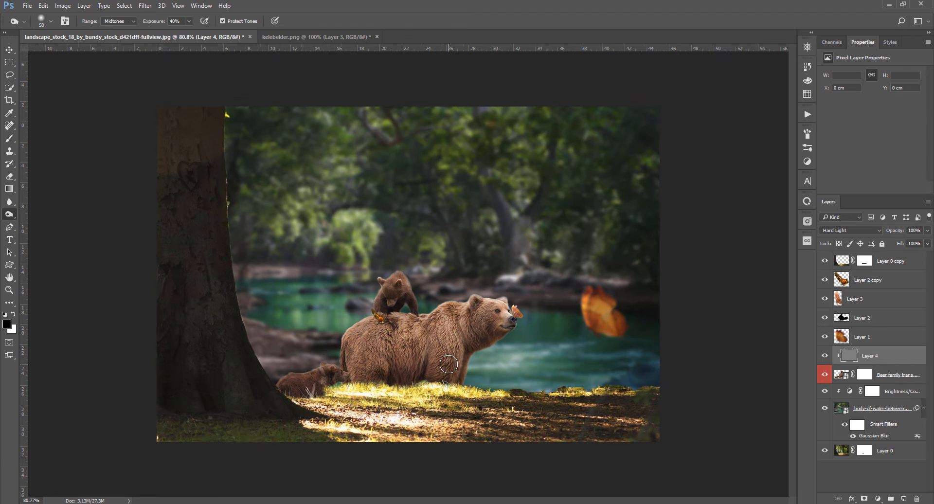
mouse_move(474, 357)
left_mouse_down()
mouse_move(452, 401)
mouse_move(475, 355)
mouse_move(468, 401)
mouse_move(478, 356)
mouse_move(458, 401)
mouse_move(473, 361)
mouse_move(511, 340)
mouse_move(483, 347)
mouse_move(457, 407)
left_mouse_up()
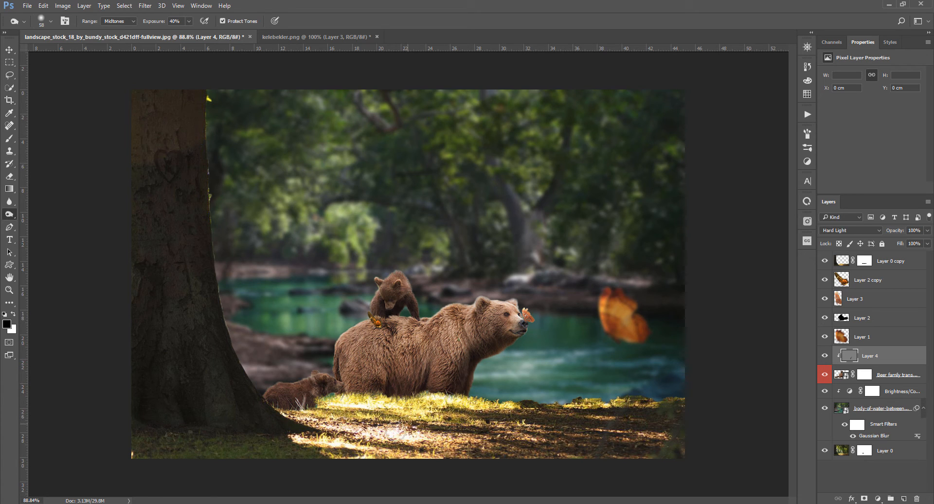
mouse_move(394, 387)
left_mouse_down()
mouse_move(396, 375)
mouse_move(391, 402)
mouse_move(393, 379)
mouse_move(372, 413)
mouse_move(393, 374)
mouse_move(390, 399)
mouse_move(420, 397)
mouse_move(423, 382)
mouse_move(371, 403)
mouse_move(381, 379)
left_mouse_up()
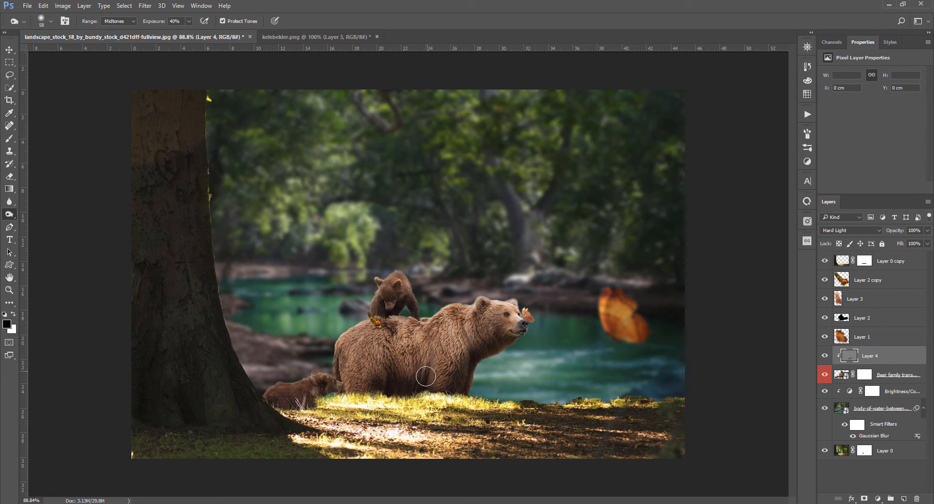
left_click_drag(408, 288, 413, 306)
right_click(402, 318, "alt")
mouse_move(405, 322)
left_mouse_down()
mouse_move(430, 318)
mouse_move(400, 314)
mouse_move(410, 314)
left_mouse_up()
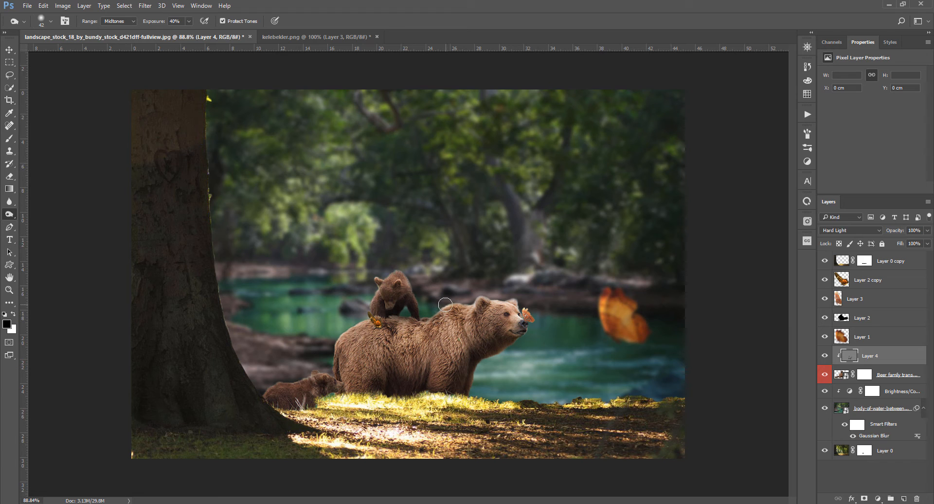
Add a new layer and paint soft pale yellow light beside the tree trunk with a large soft round brush
key("ctrl+minus")
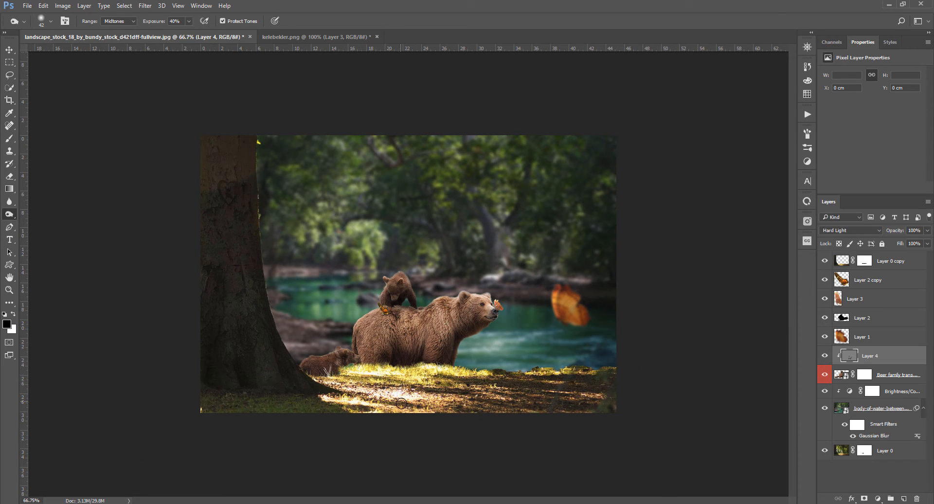
key("v")
key("ctrl+plus")
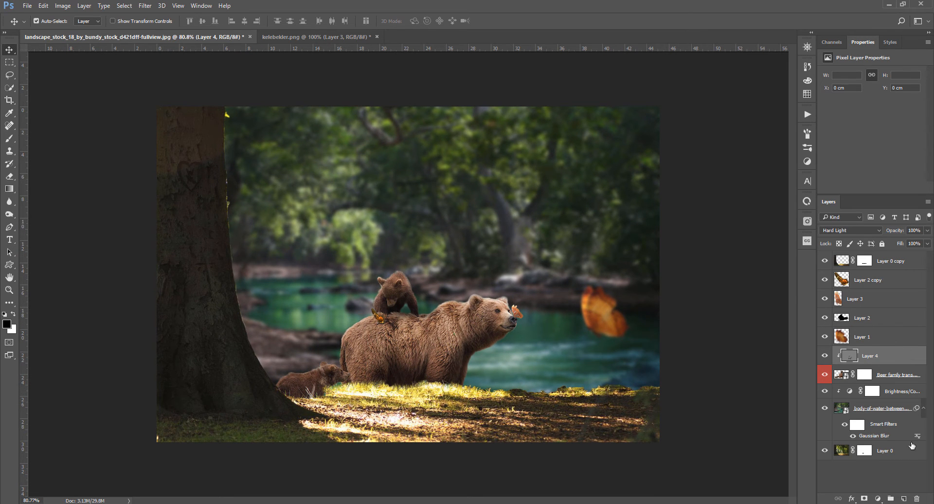
left_click(902, 498)
key("b")
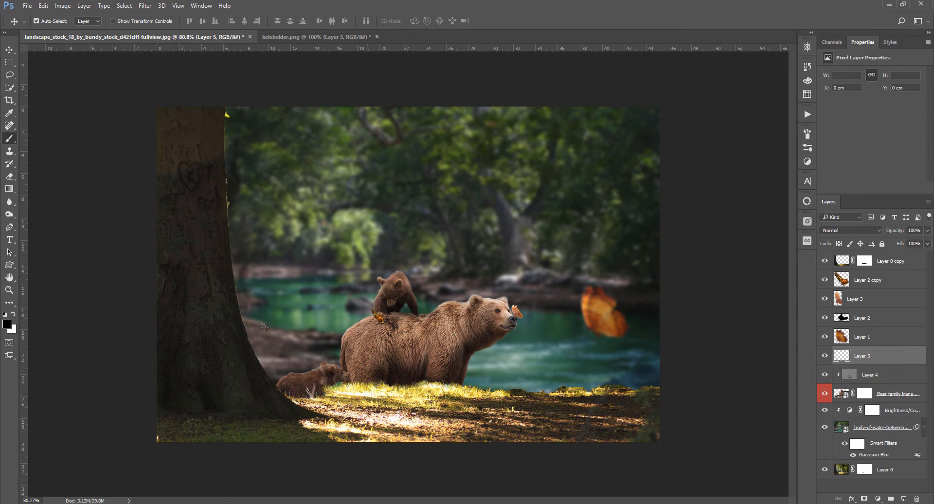
left_click(807, 94)
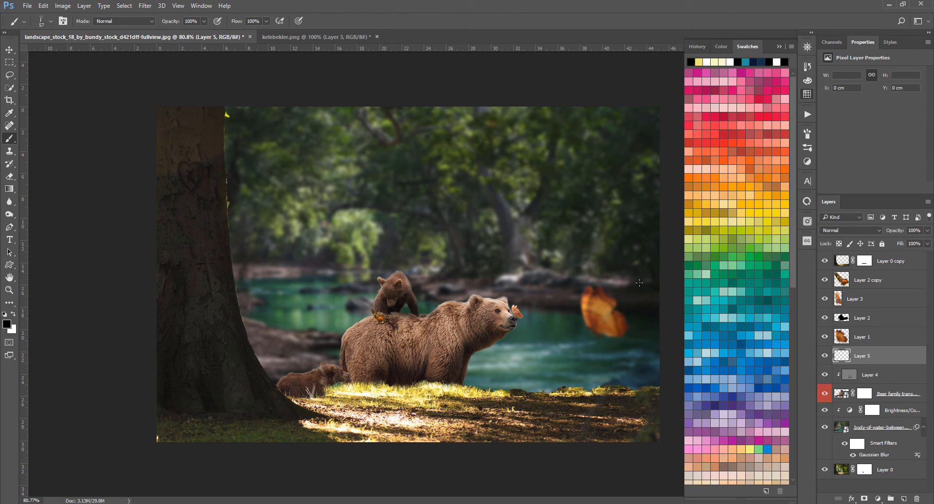
left_click(724, 221)
left_click_drag(485, 276, 531, 276)
left_click(779, 46)
right_click(342, 282)
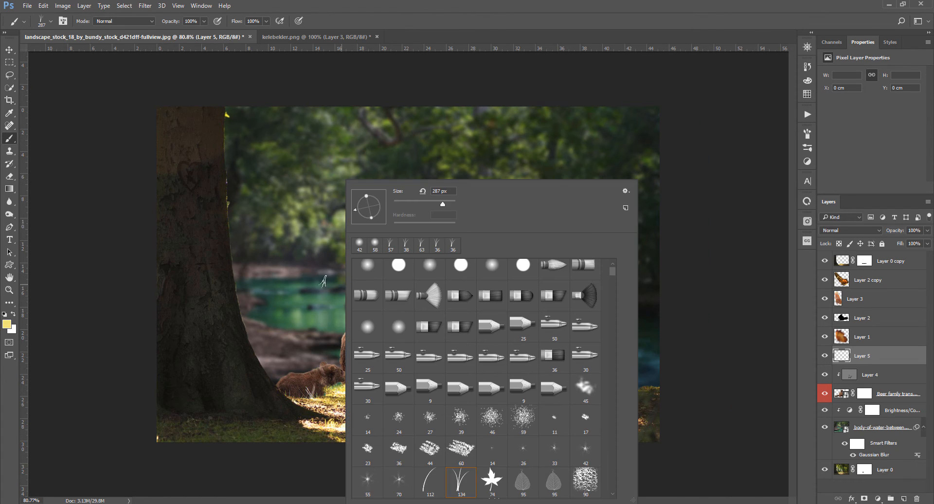
left_click(369, 265)
scroll(263, 273, "up", 4)
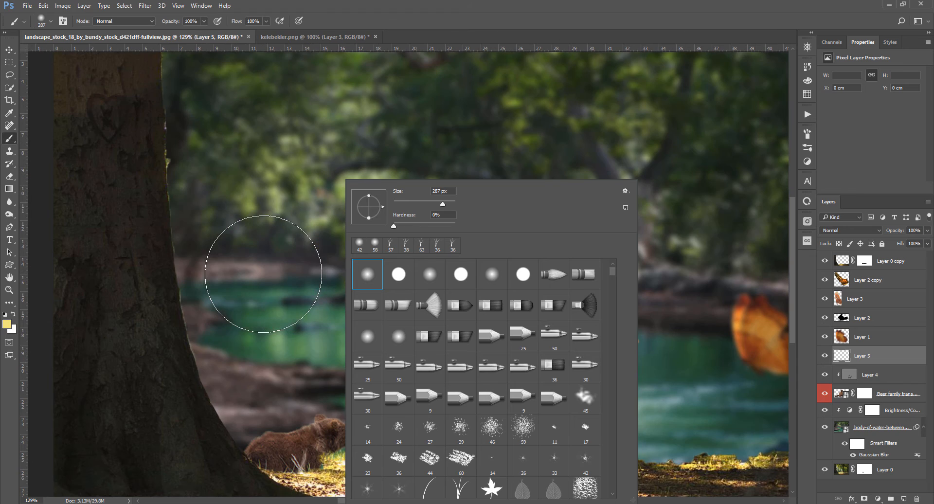
left_click(670, 2)
left_click_drag(331, 317, 459, 317)
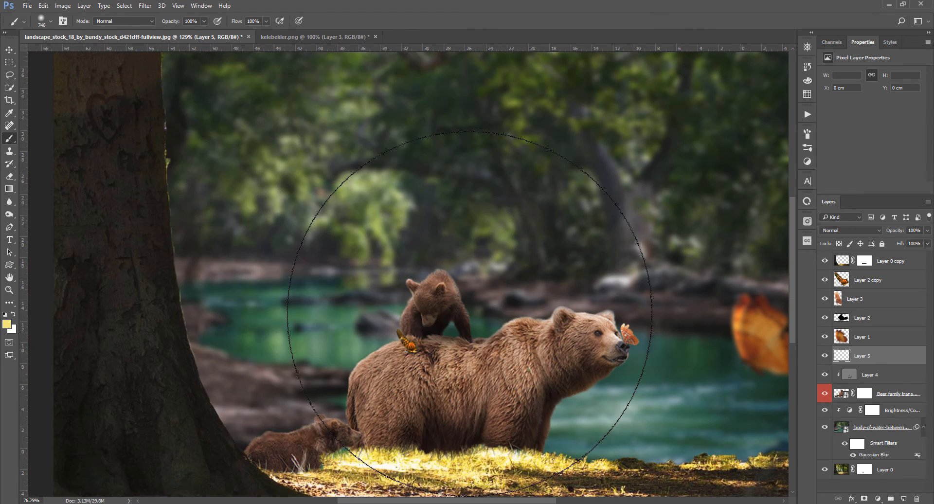
scroll(459, 317, "down", 8)
scroll(407, 273, "up", 2)
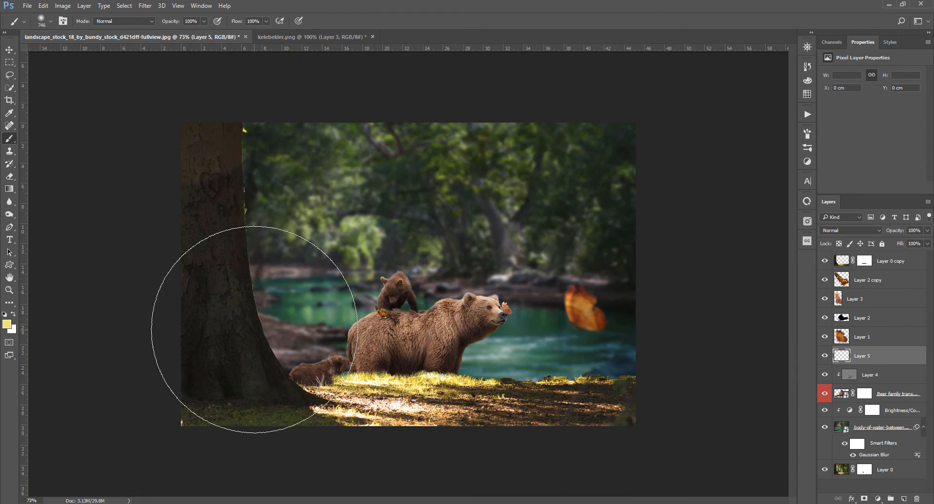
left_click(254, 329)
left_click(251, 192)
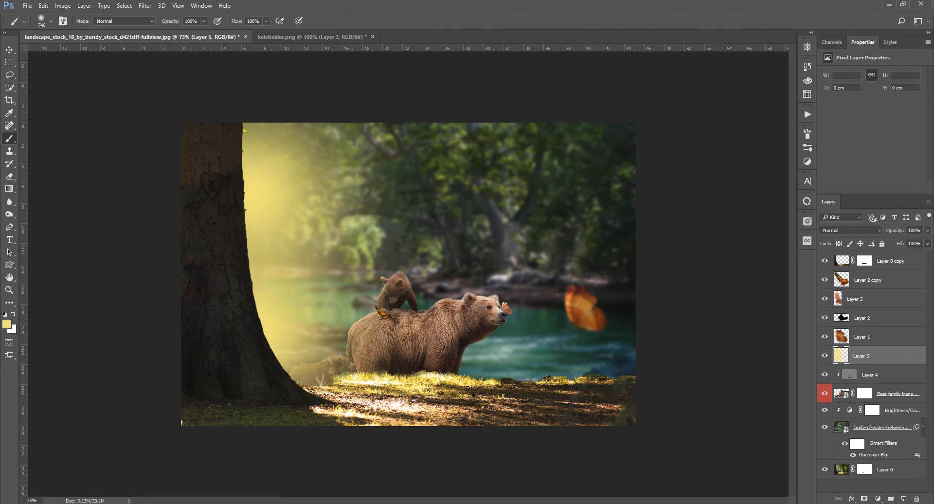
Lower the yellow light layer's opacity to 35%
key("v")
left_click_drag(897, 234, 867, 234)
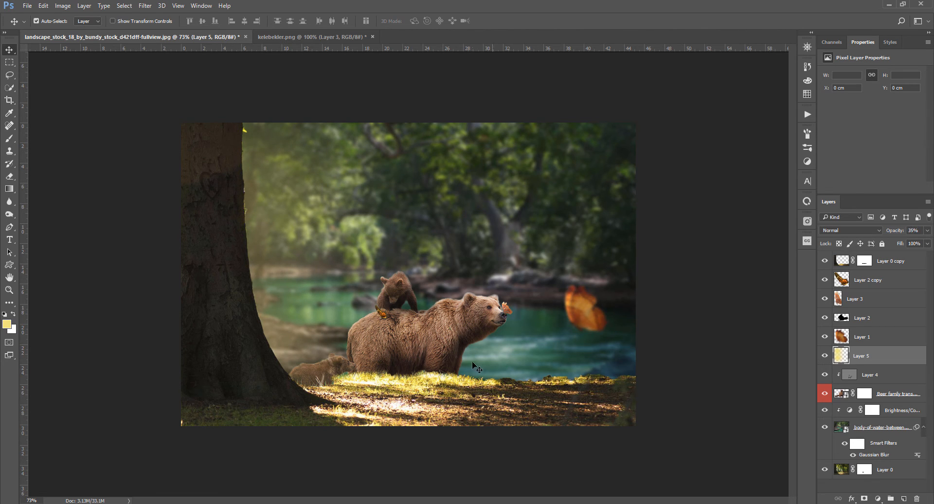
With the Dodge tool at 20% exposure, lighten the glow near the trunk and the lower cub on the gray layer
scroll(388, 412, "up", 2)
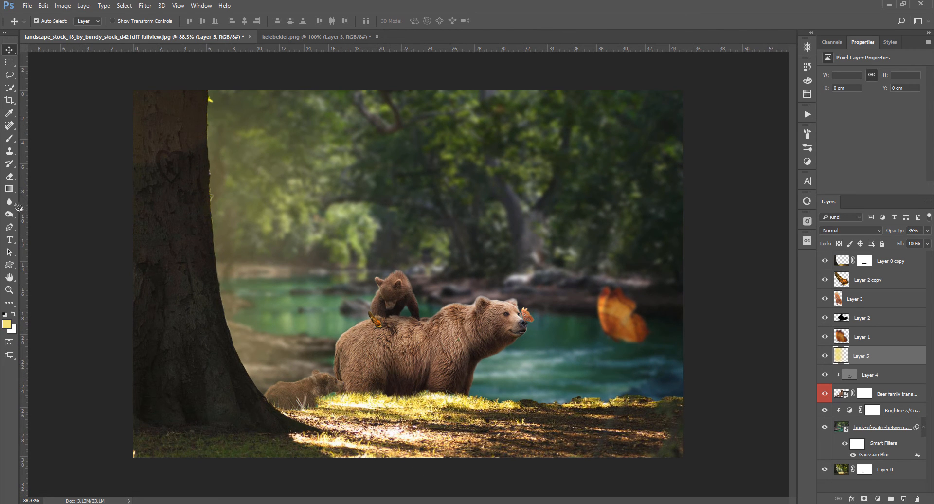
mouse_move(9, 201)
left_mouse_down()
mouse_move(44, 202)
mouse_move(11, 215)
mouse_move(55, 224)
left_mouse_up()
left_click(55, 214)
left_click_drag(304, 238, 292, 250)
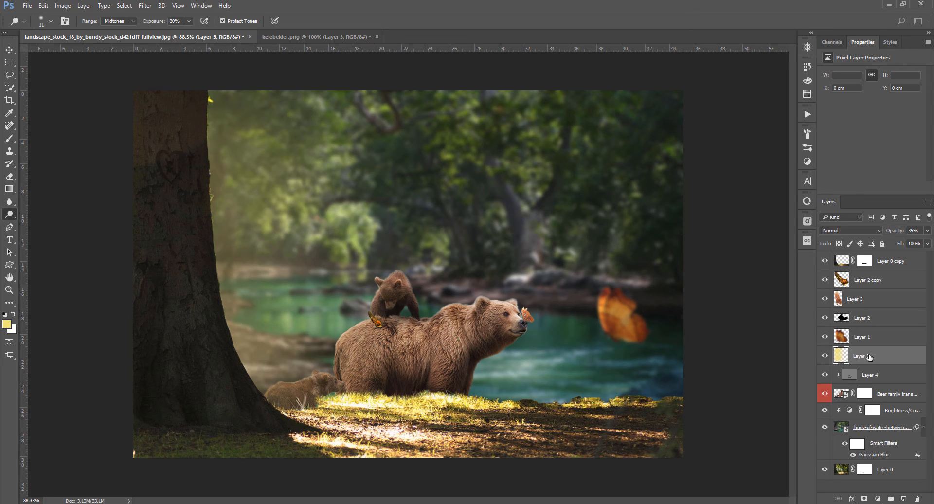
left_click(871, 377)
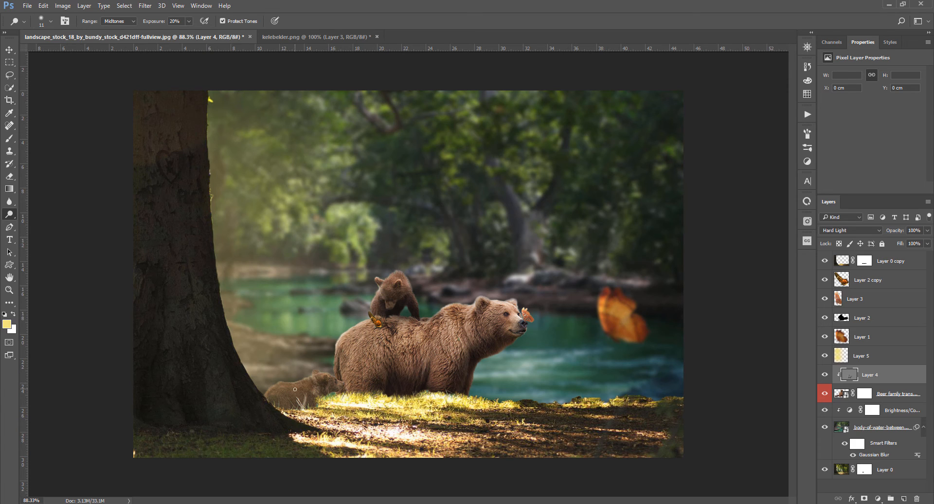
left_click_drag(309, 381, 297, 382)
Toggle the brightness/contrast adjustment's visibility off and on to compare the background with and without it
scroll(276, 361, "down", 2)
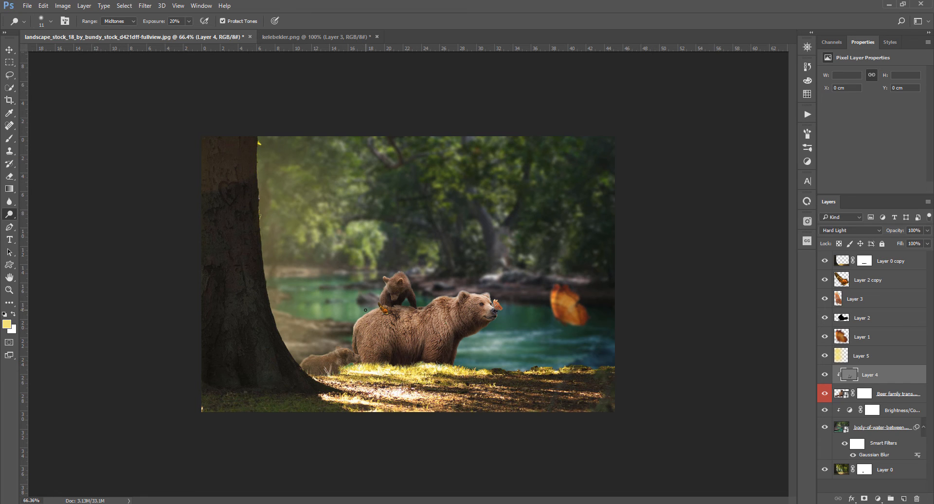
scroll(365, 310, "up", 1)
scroll(365, 310, "down", 1)
scroll(451, 374, "down", 1)
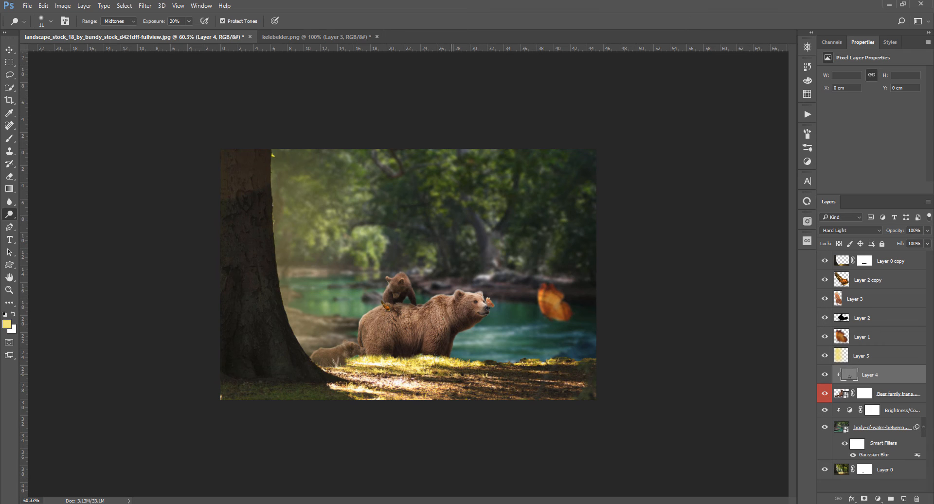
left_click(883, 435)
left_click(892, 413)
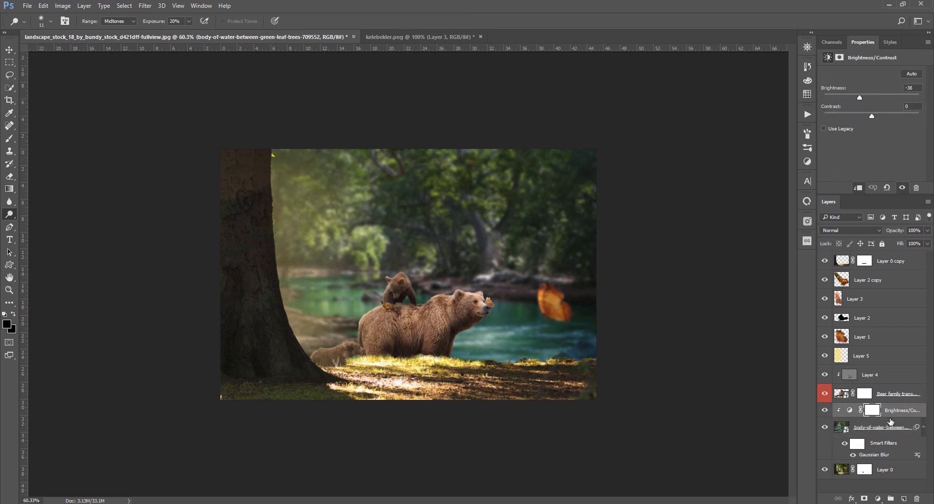
left_click(823, 412)
left_click(823, 413)
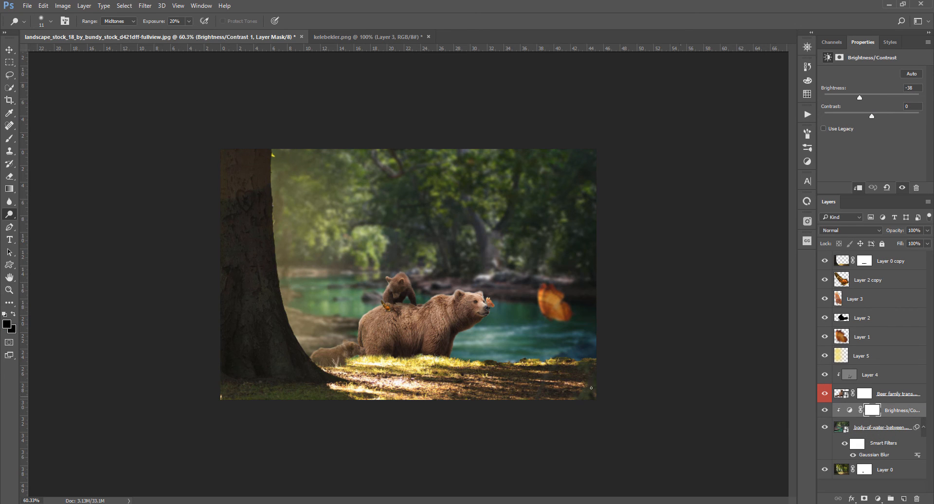
key("v")
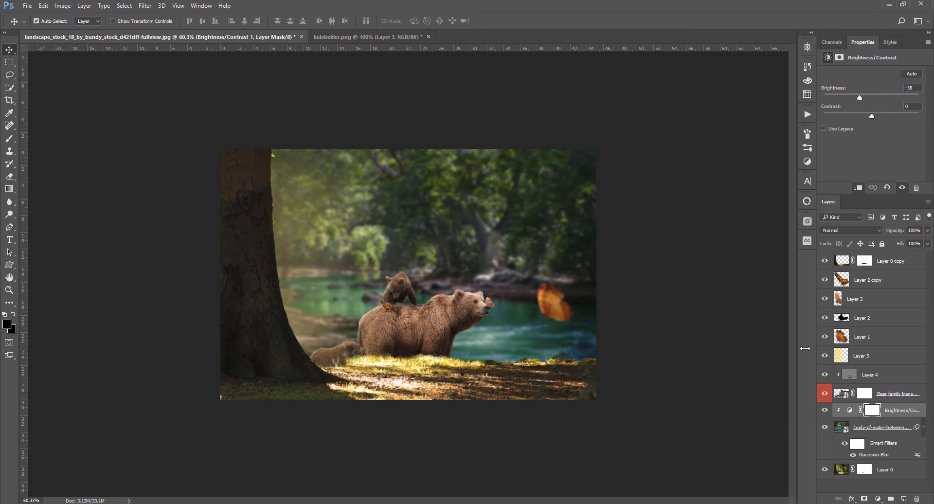
Select the top layer and play the Copper action from the Actions panel to add a color-grading group
left_click(887, 265)
scroll(293, 339, "down", 2)
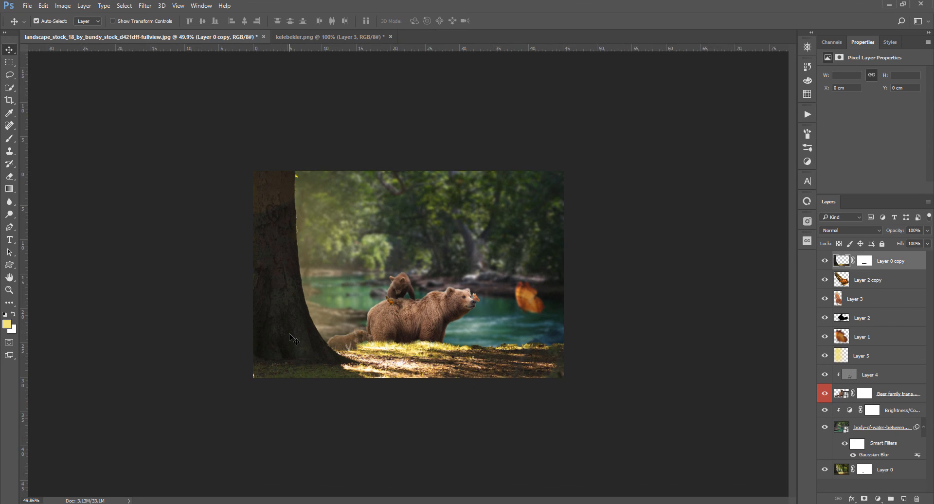
scroll(294, 339, "up", 2)
scroll(294, 339, "up", 1)
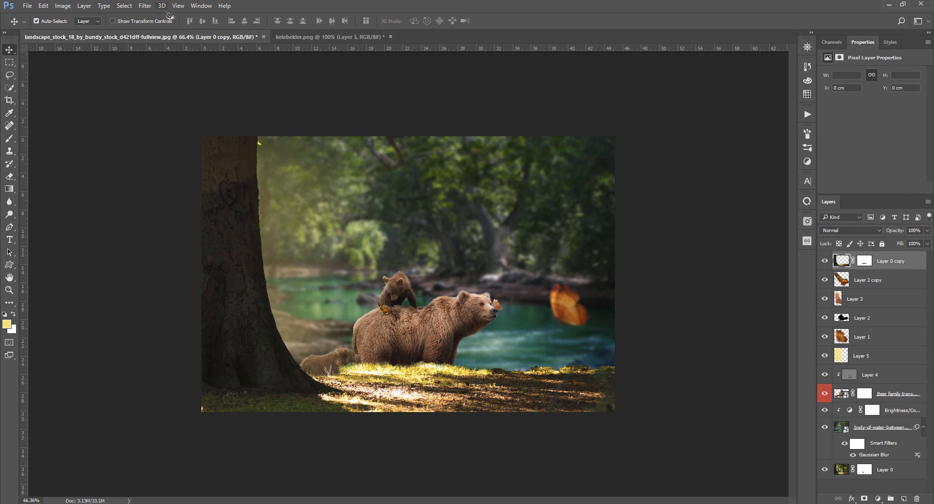
left_click(807, 114)
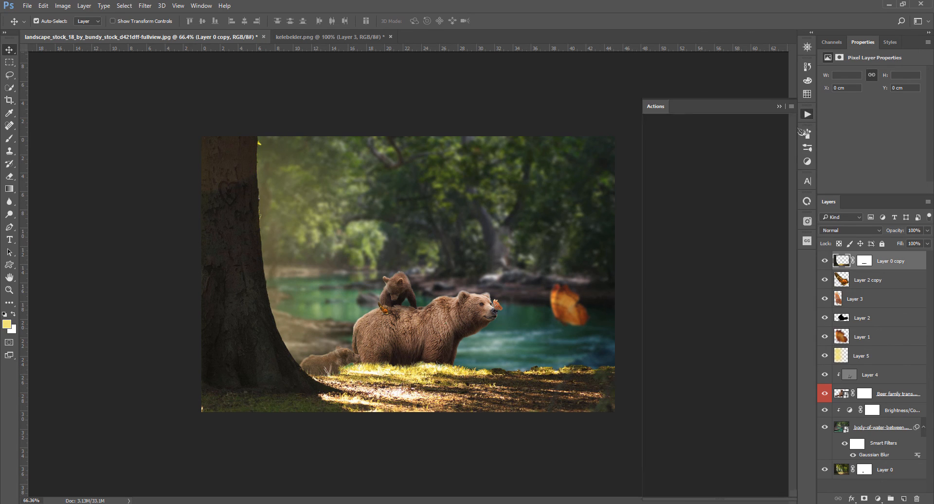
left_click(736, 491)
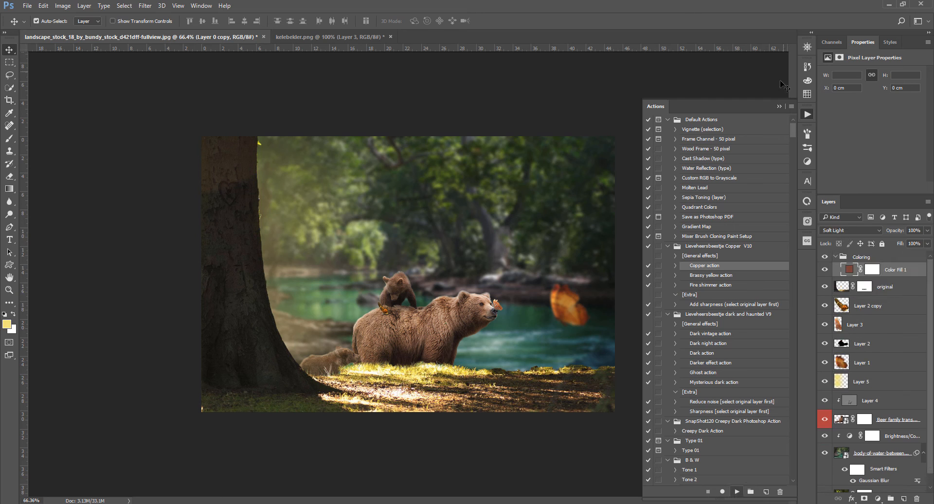
left_click(778, 106)
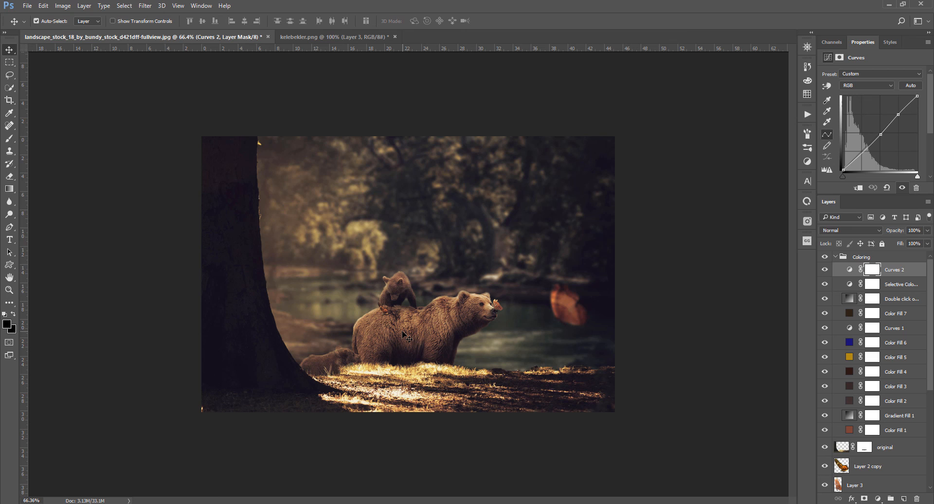
Collapse the Coloring group and add a new empty layer above it
key("alt+]")
left_click(404, 335)
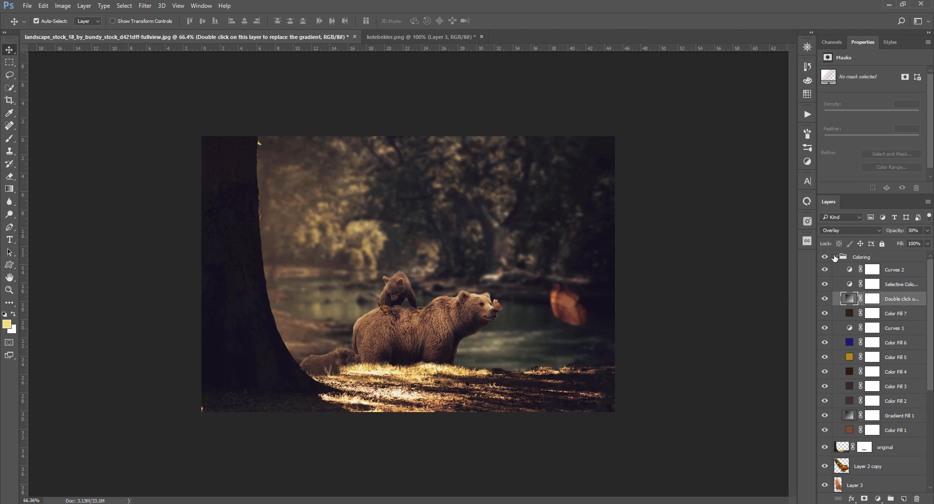
left_click(835, 257)
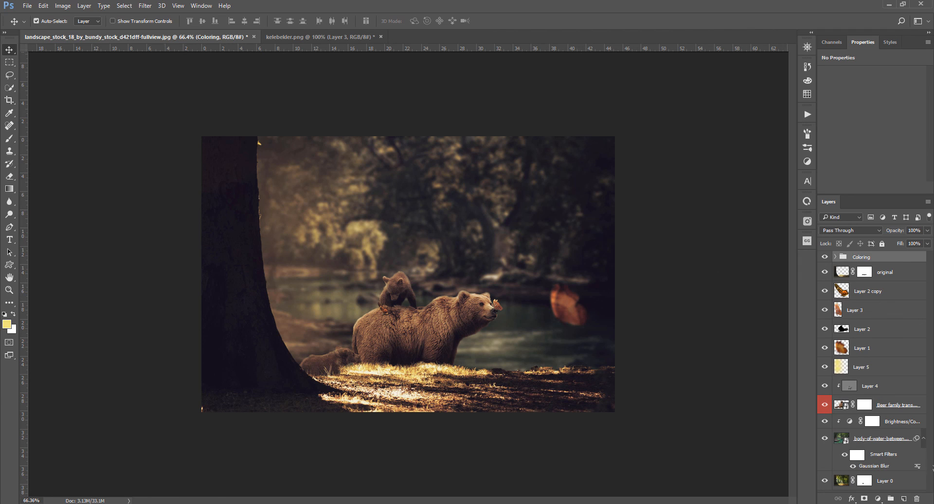
left_click(903, 498)
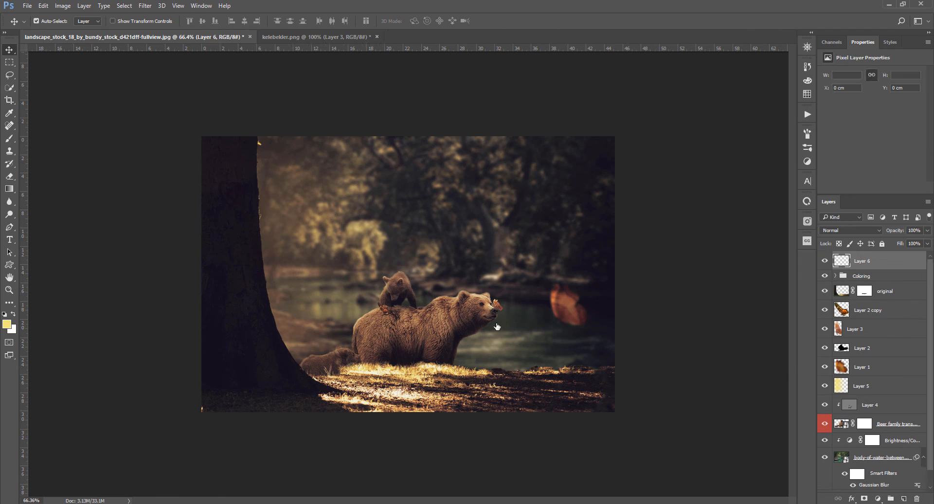
With the Brush tool, pick the 647 px logo brush and stamp a white logo onto the new layer
key("b")
scroll(751, 443, "down", 10)
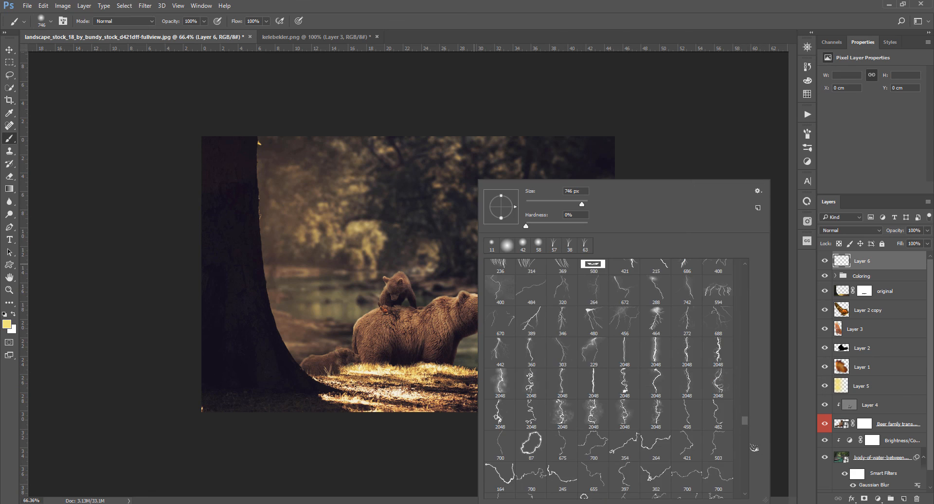
left_click_drag(748, 446, 751, 416)
left_click(593, 434)
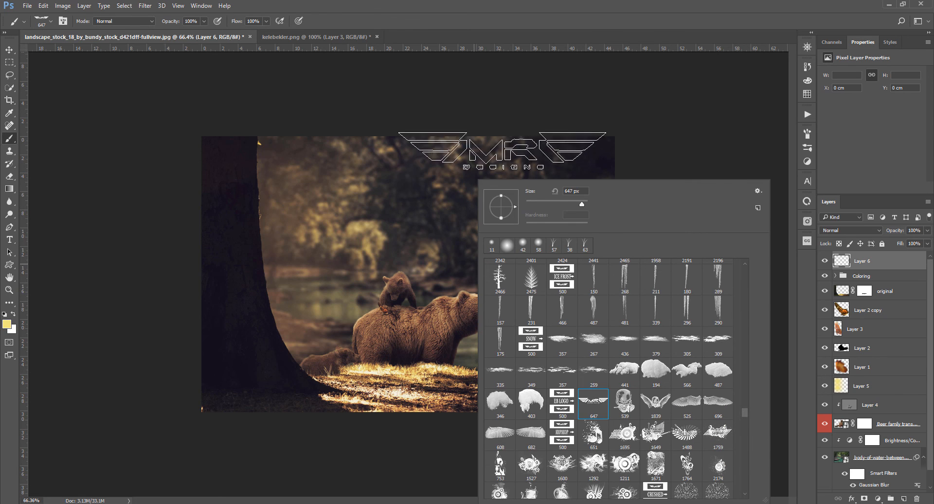
left_click(474, 97)
key("x")
left_click(466, 342)
Free-transform the logo, scaling it down into the image's lower-right corner as a small watermark
key("ctrl+t")
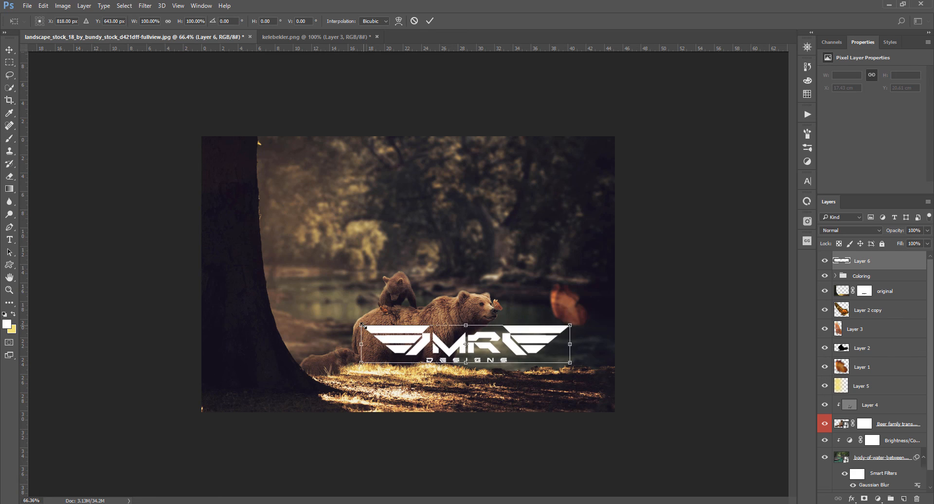
mouse_move(359, 364)
left_mouse_down()
mouse_move(456, 345)
mouse_move(481, 370)
mouse_move(673, 453)
mouse_move(649, 451)
left_mouse_up()
scroll(455, 348, "up", 2)
key("Return")
key("v")
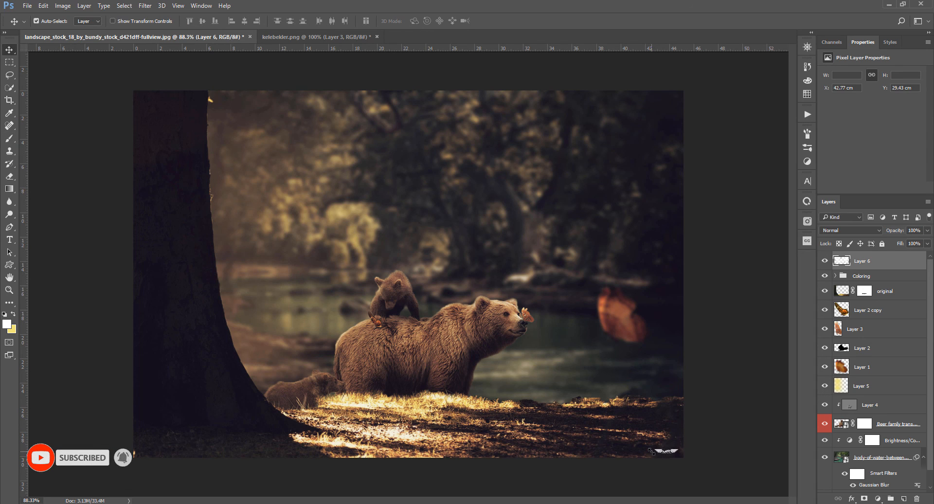